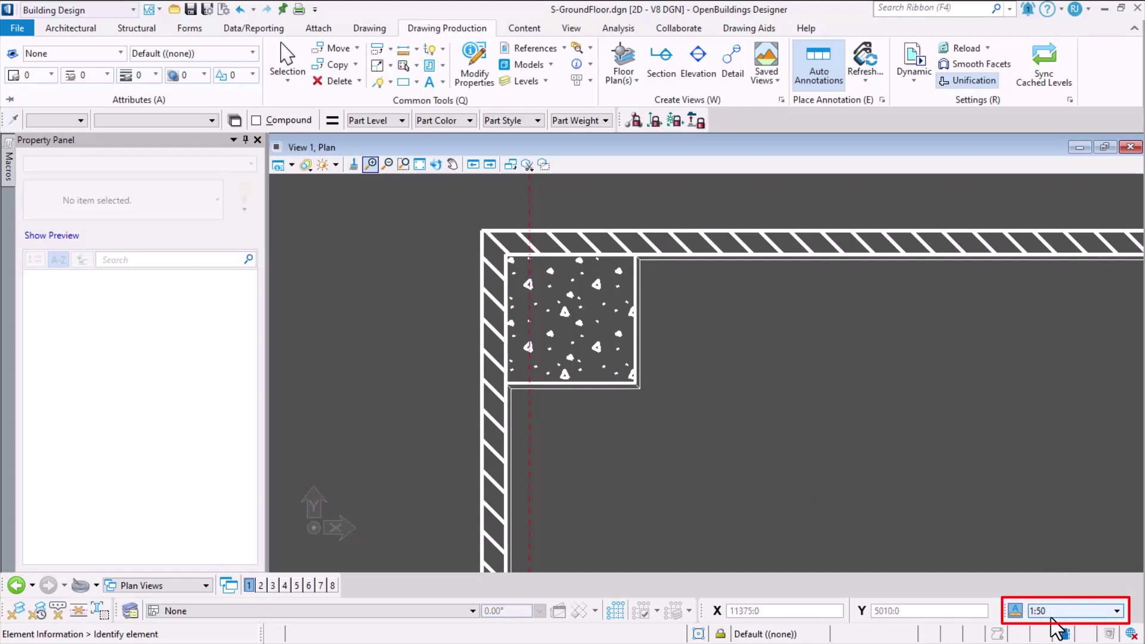
# Change the status-bar annotation scale to 1:100, then to 1:25.
pyautogui.click(1046, 613)
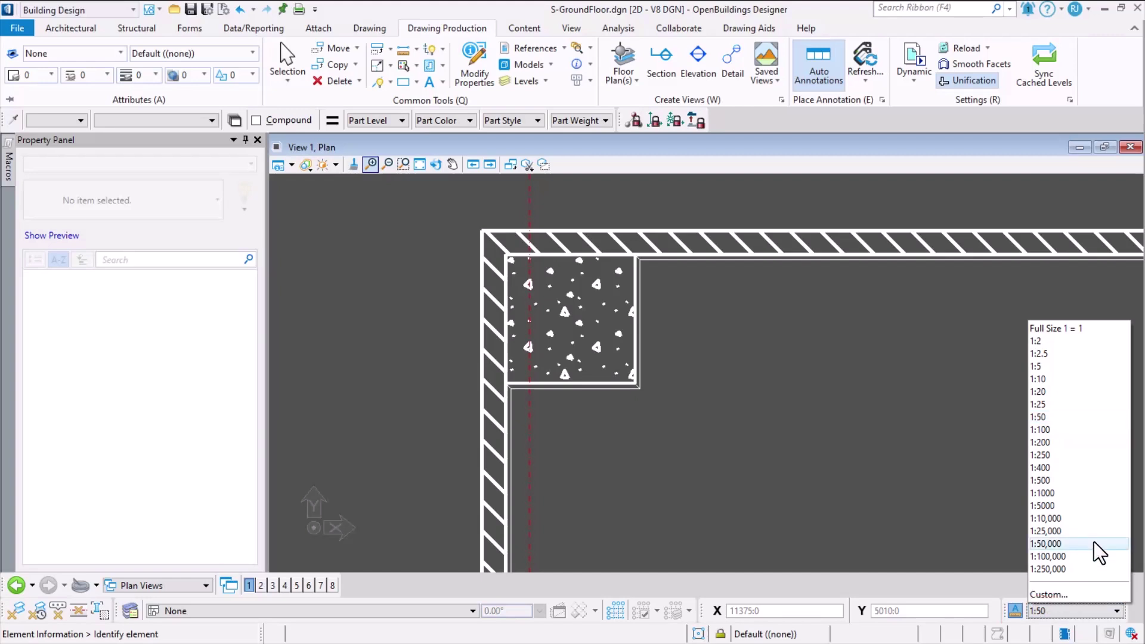
pyautogui.click(1048, 431)
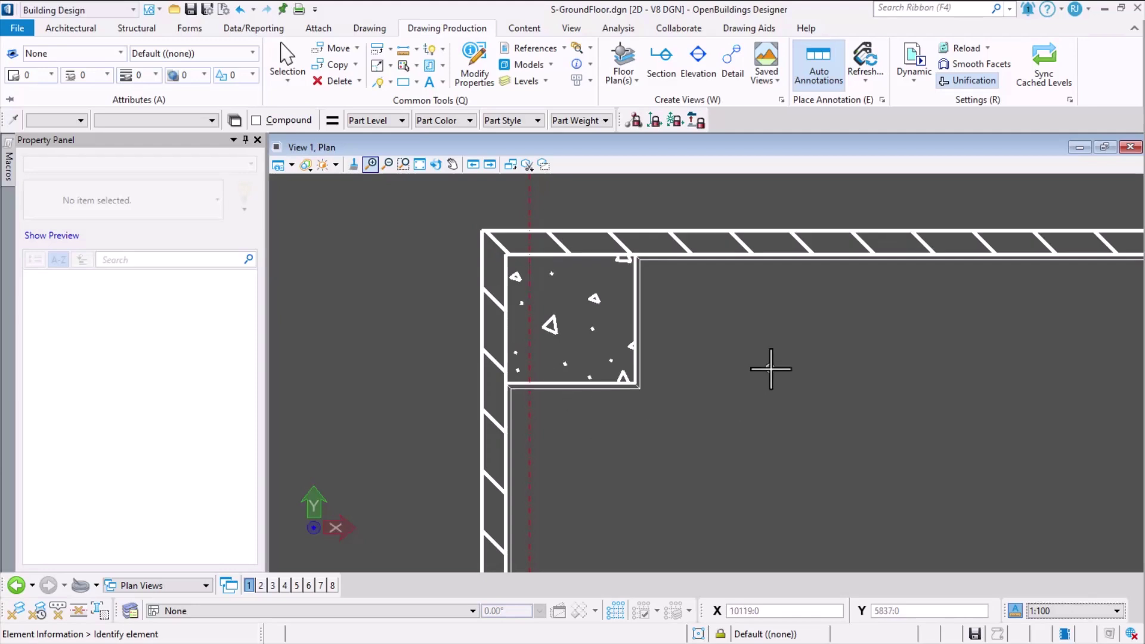
pyautogui.click(1063, 612)
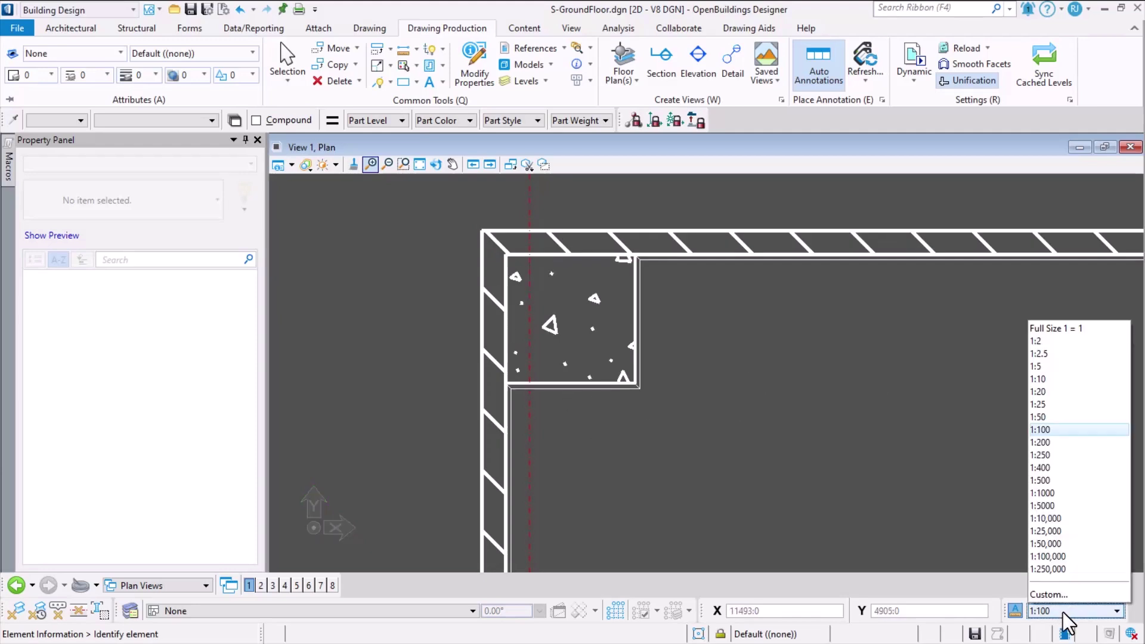
pyautogui.click(1041, 404)
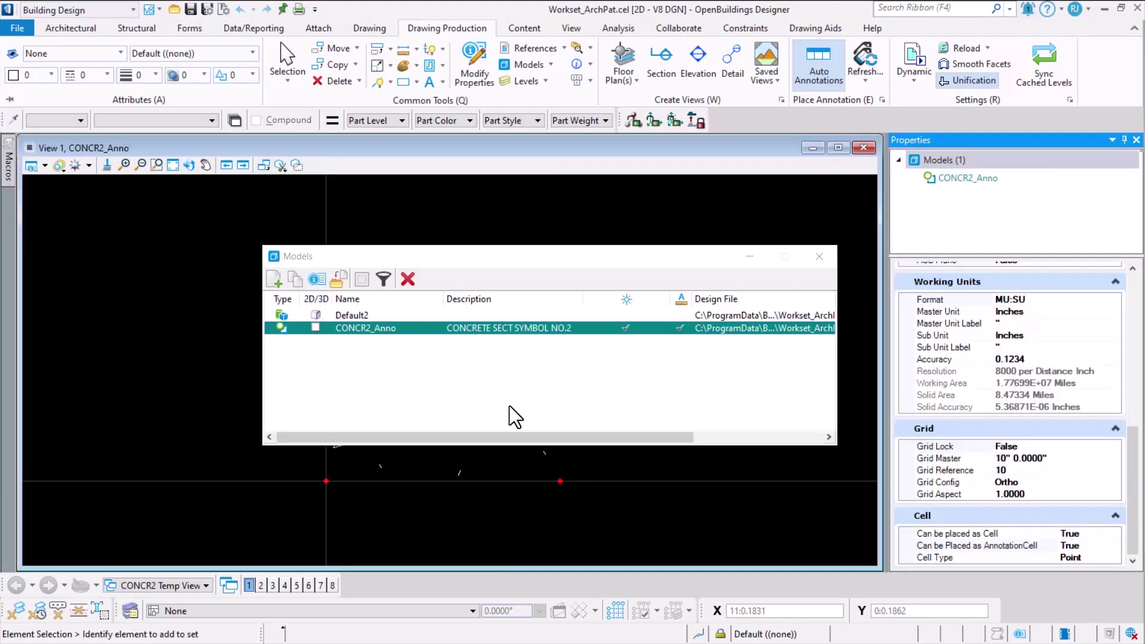
# Move the Models list aside and zoom out to view CONCR2_Anno's triangle pattern.
pyautogui.click(516, 257)
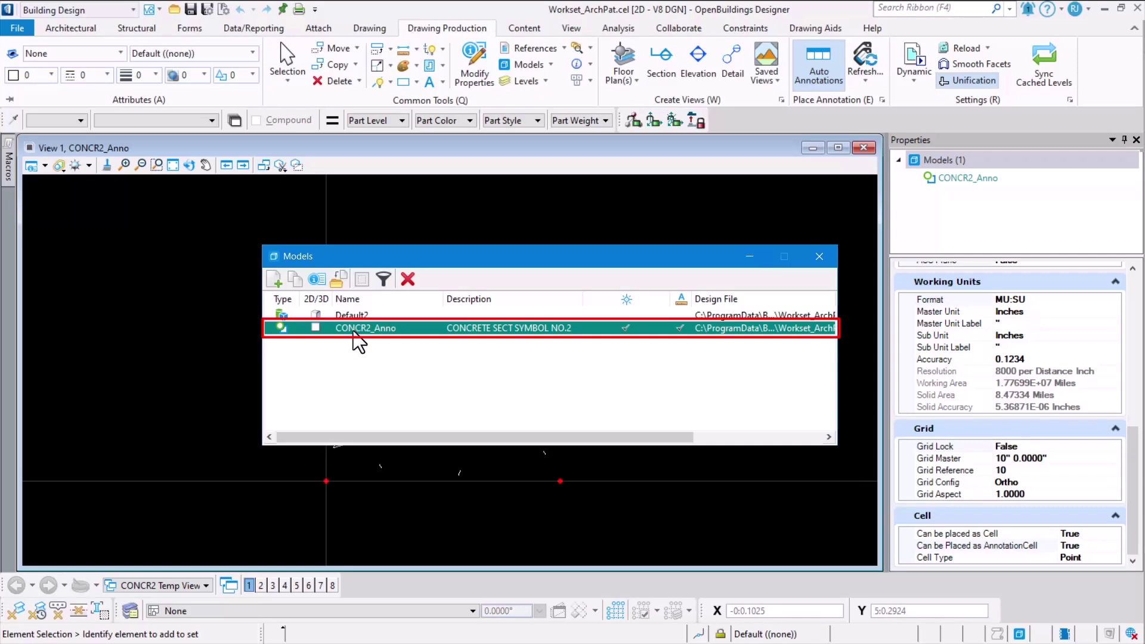
pyautogui.moveTo(491, 257)
pyautogui.mouseDown()
pyautogui.moveTo(443, 140)
pyautogui.moveTo(297, 95)
pyautogui.moveTo(295, 112)
pyautogui.mouseUp()
pyautogui.scroll(-2, 478, 459)
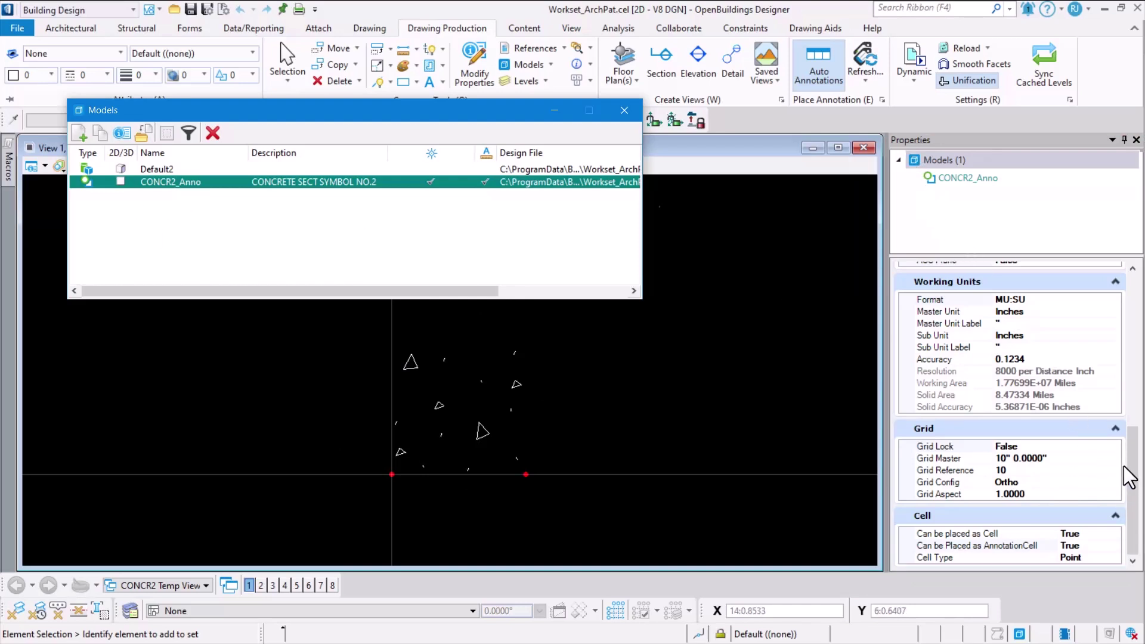
# Set CONCR2_Anno's Can be Placed as AnnotationCell property to True.
pyautogui.click(1136, 494)
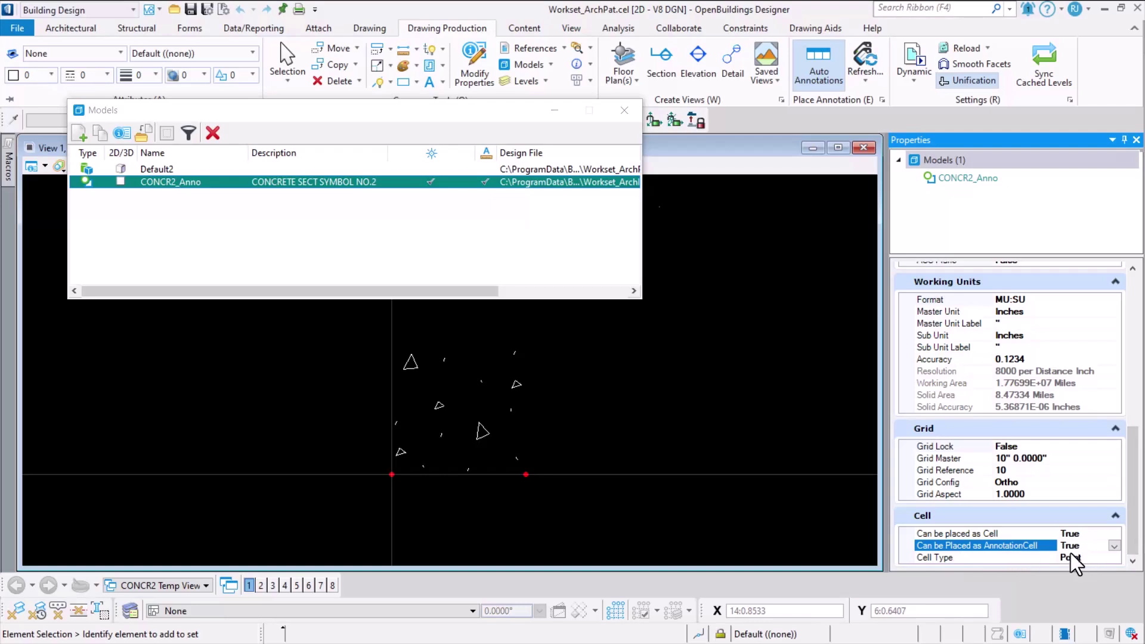
pyautogui.click(1114, 546)
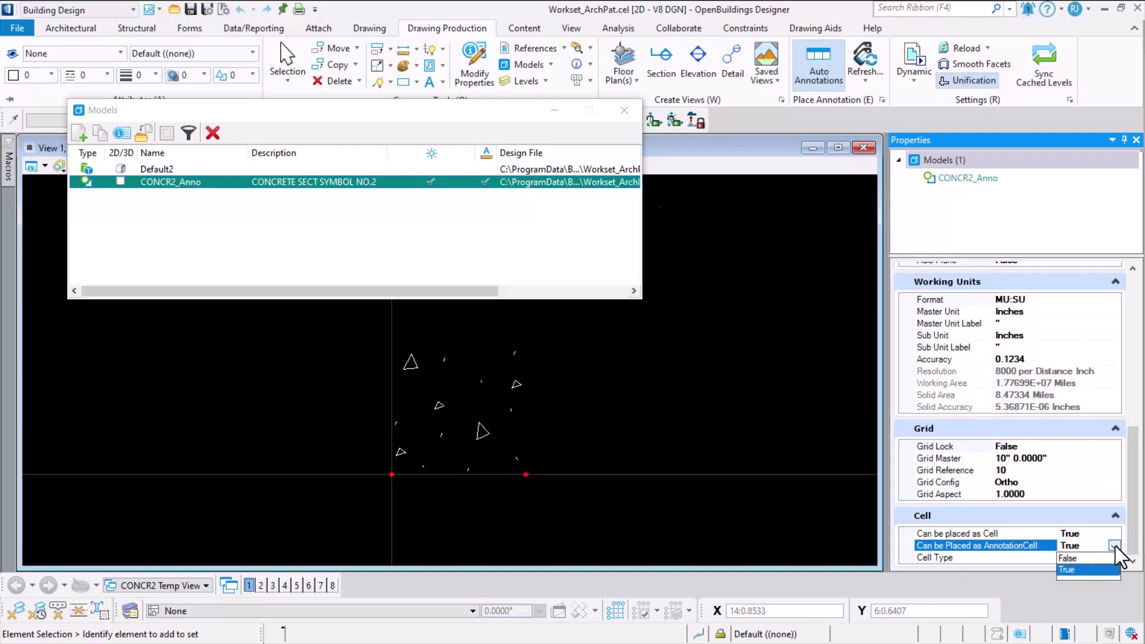
pyautogui.click(1103, 569)
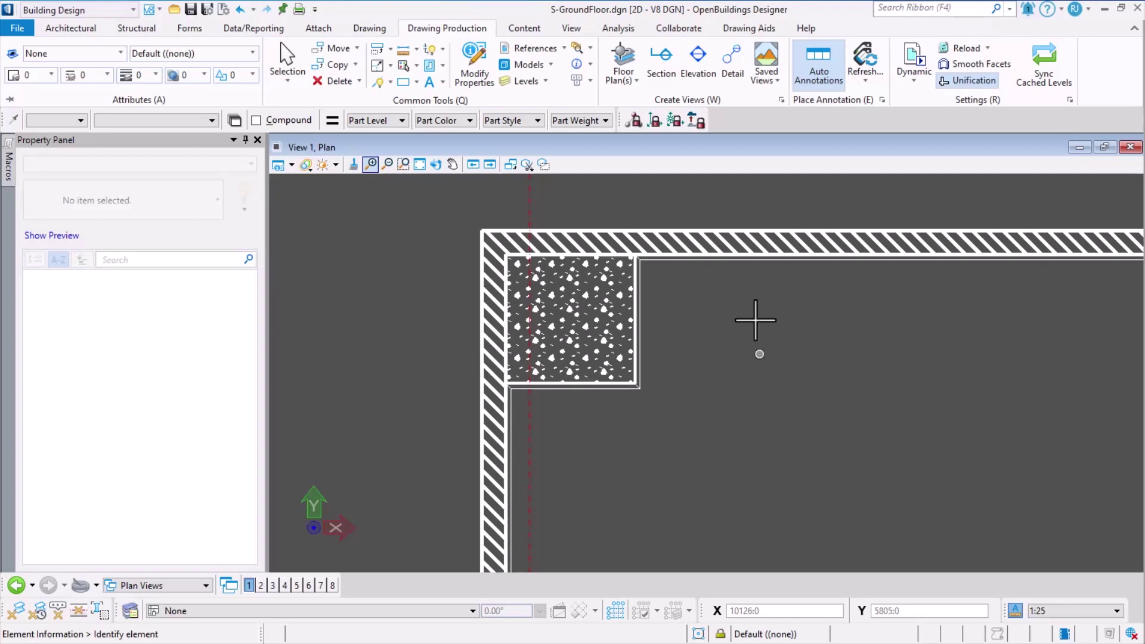
pyautogui.press('Escape')
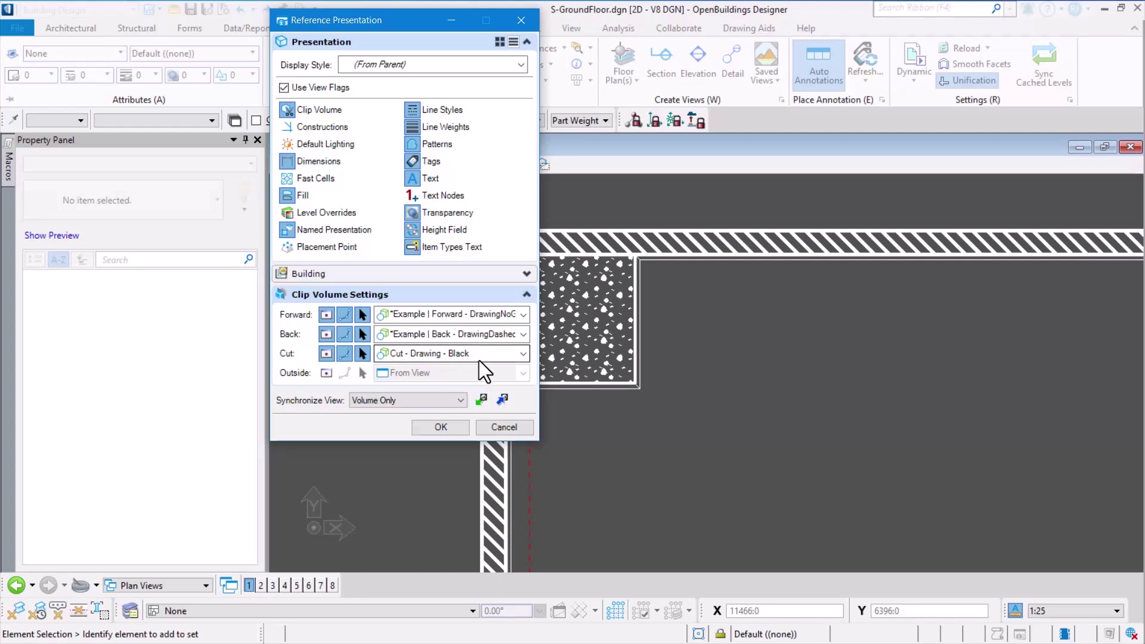
pyautogui.click(500, 427)
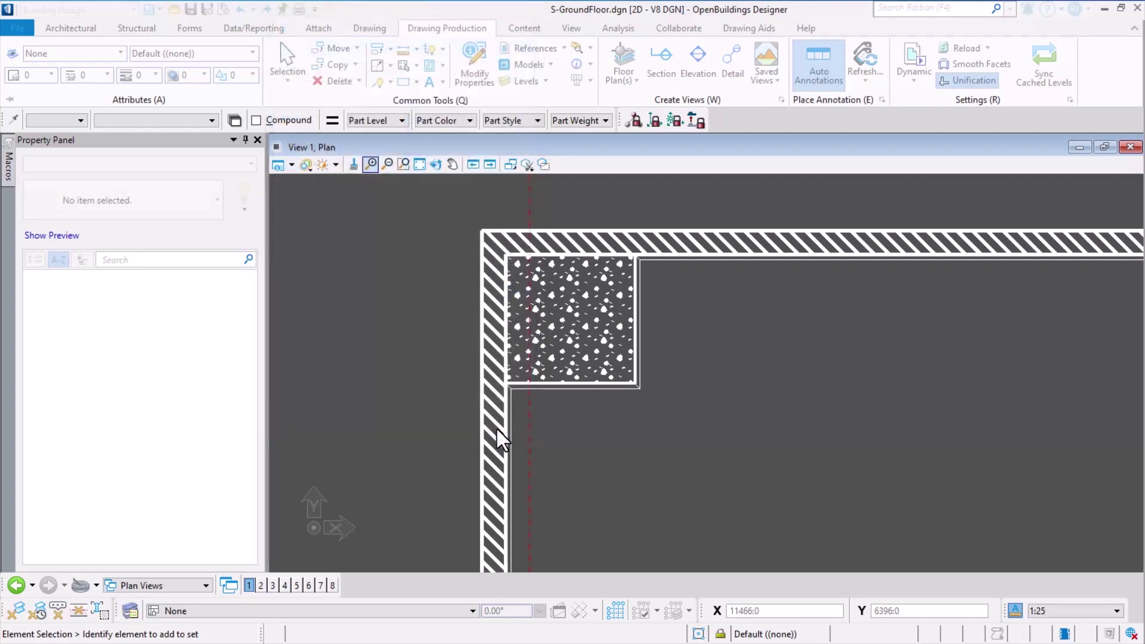
pyautogui.click(899, 11)
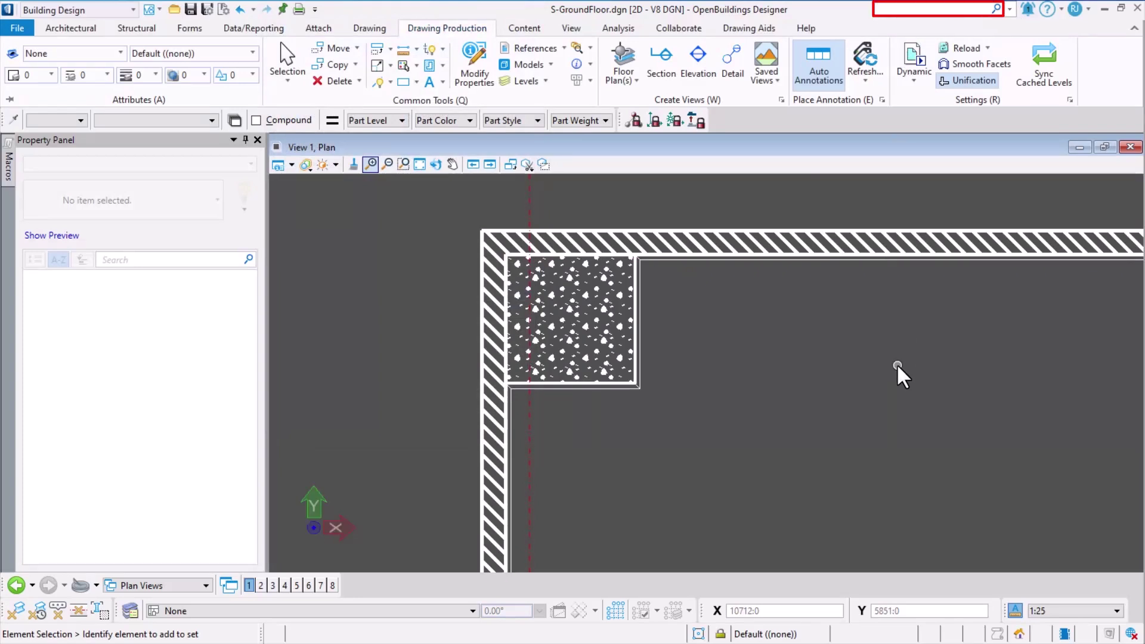
# Open Display Styles, select Cut - Drawing - Black, and open its Display Rules.
pyautogui.write('display')
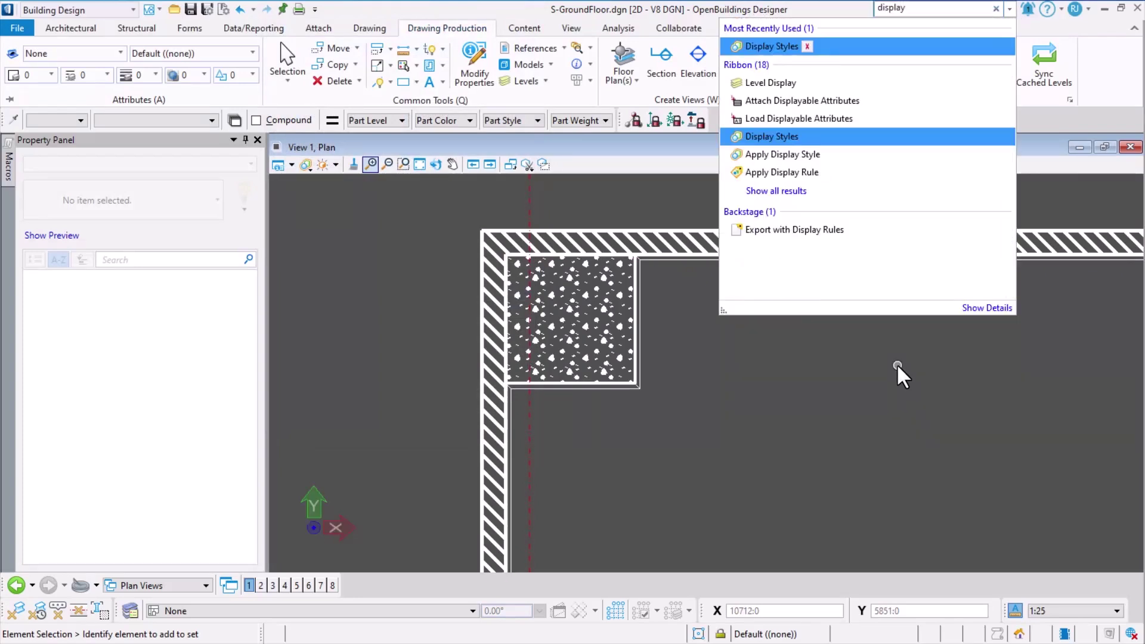
pyautogui.click(779, 46)
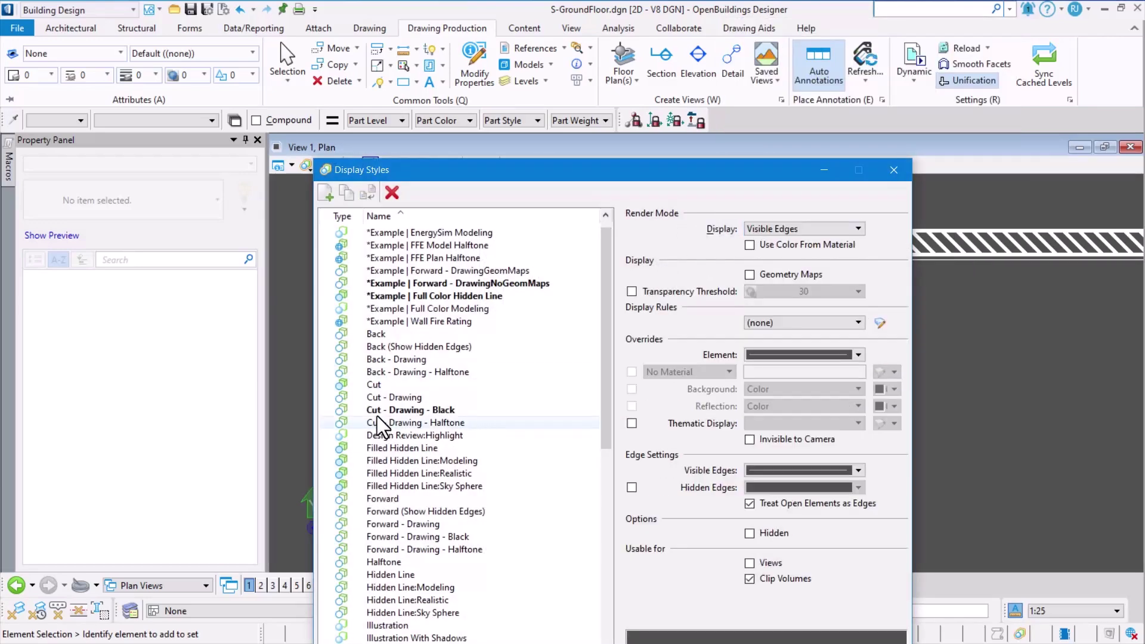
pyautogui.click(441, 411)
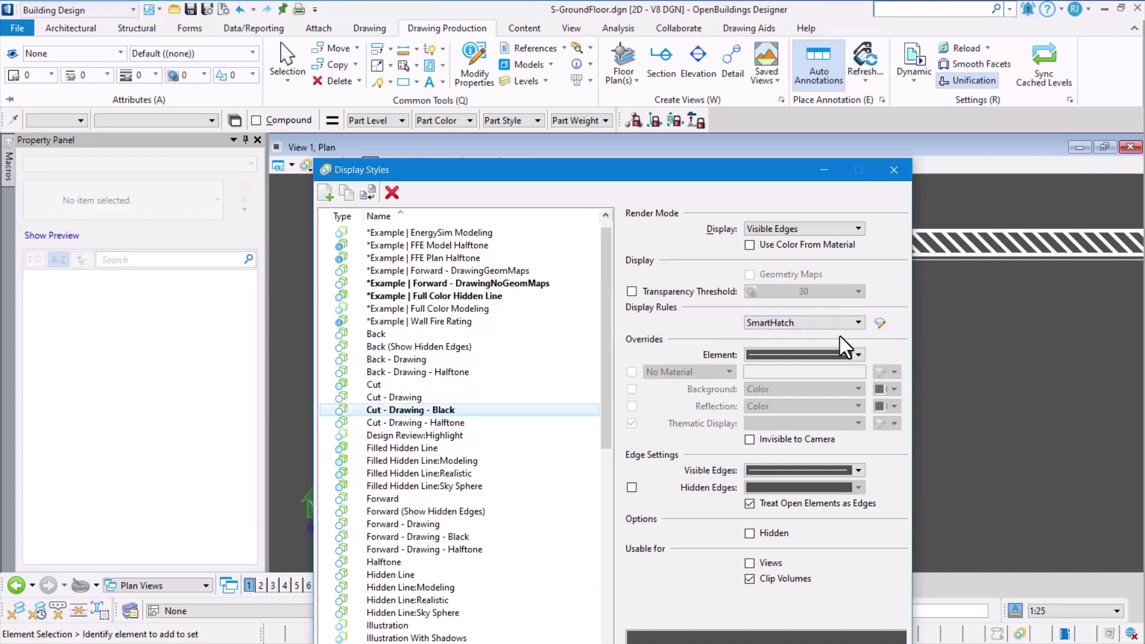
pyautogui.click(880, 324)
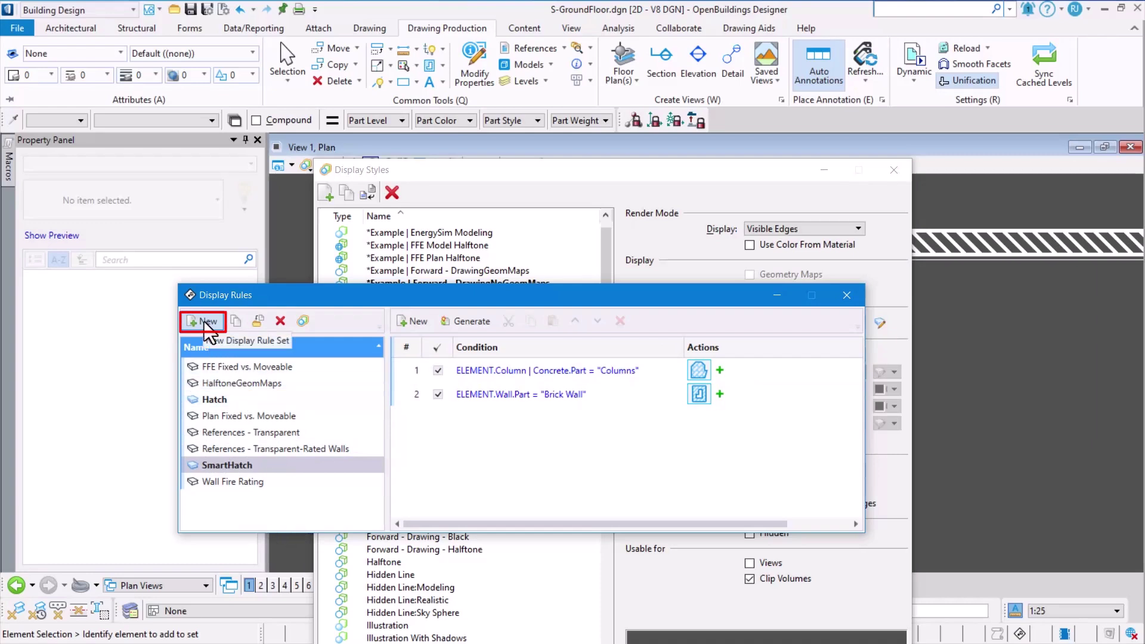
# Create a Project_Hatch display rule set and add one new rule to it.
pyautogui.click(204, 322)
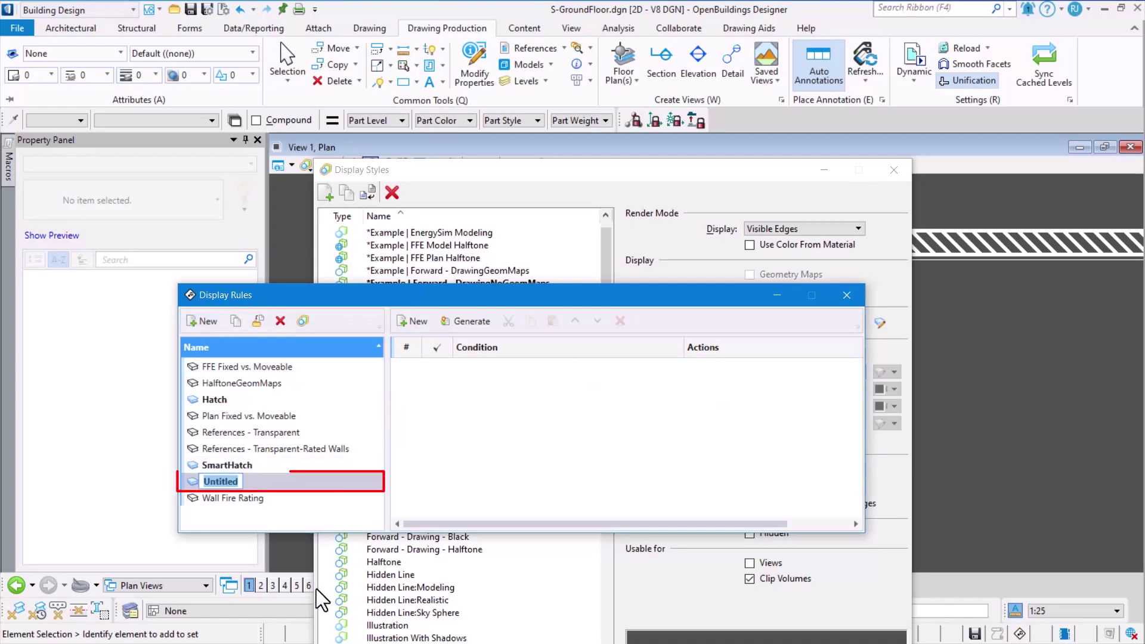
pyautogui.write('Project')
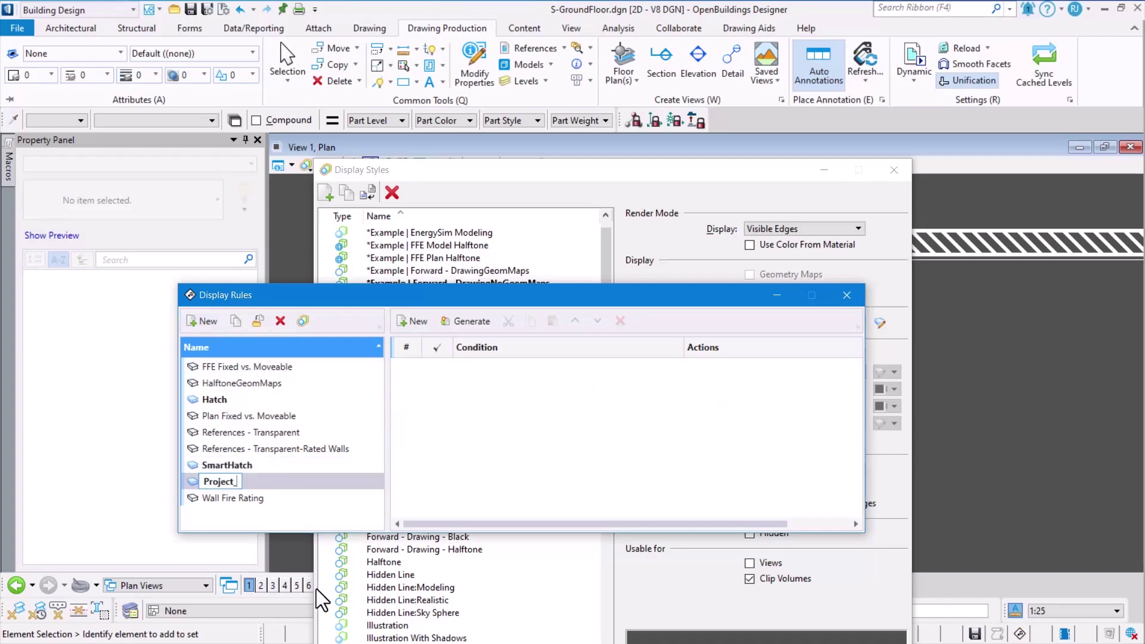
pyautogui.write('_HAtch')
pyautogui.press('BackSpace')
pyautogui.press('BackSpace')
pyautogui.press('BackSpace')
pyautogui.press('BackSpace')
pyautogui.write('a')
pyautogui.press('Return')
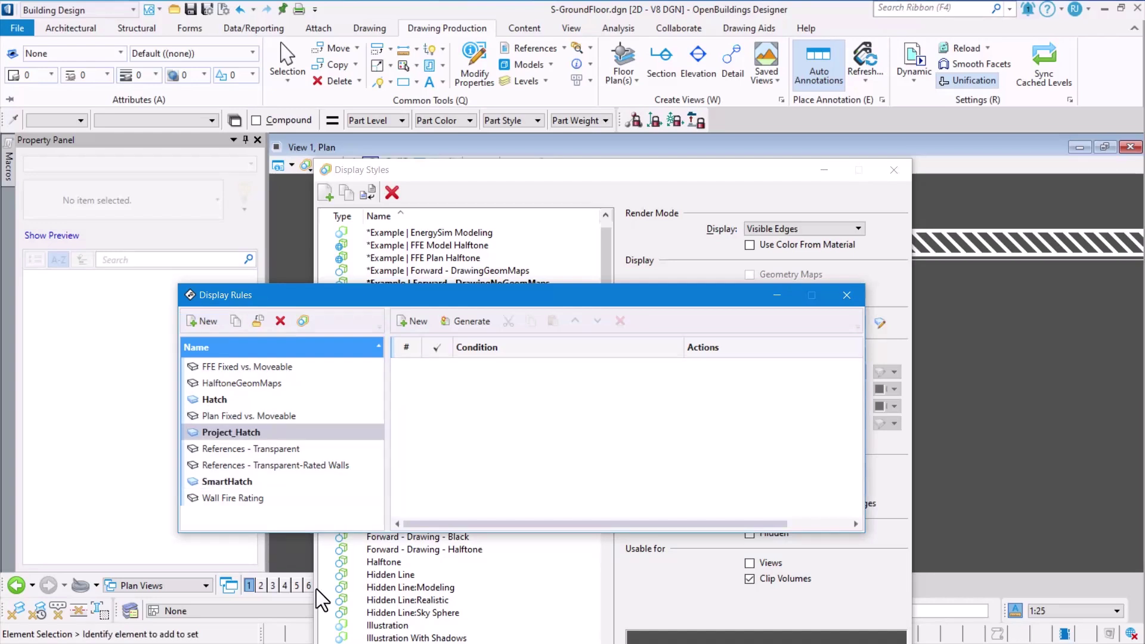
pyautogui.click(414, 322)
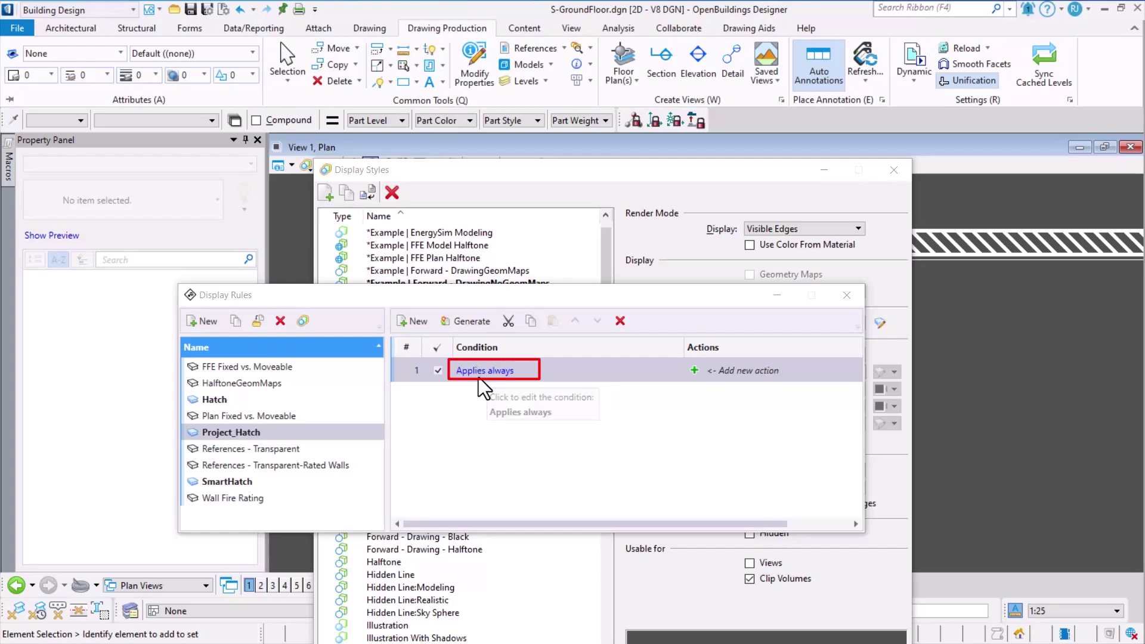
# Base the rule's condition on the Column | Concrete Part domain property.
pyautogui.click(481, 371)
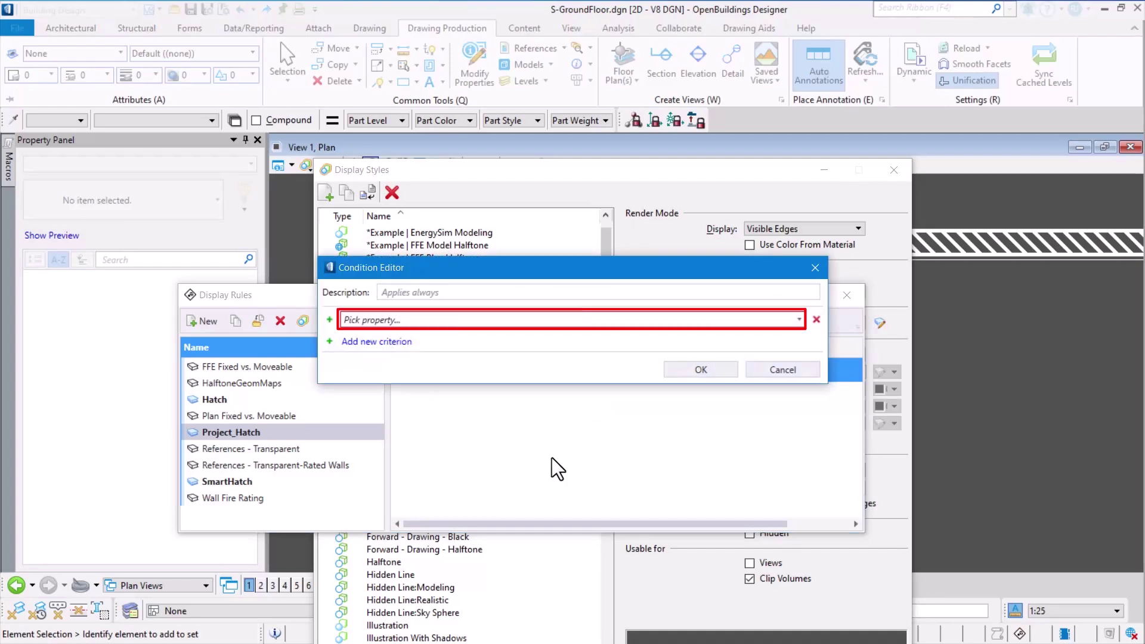
pyautogui.click(442, 321)
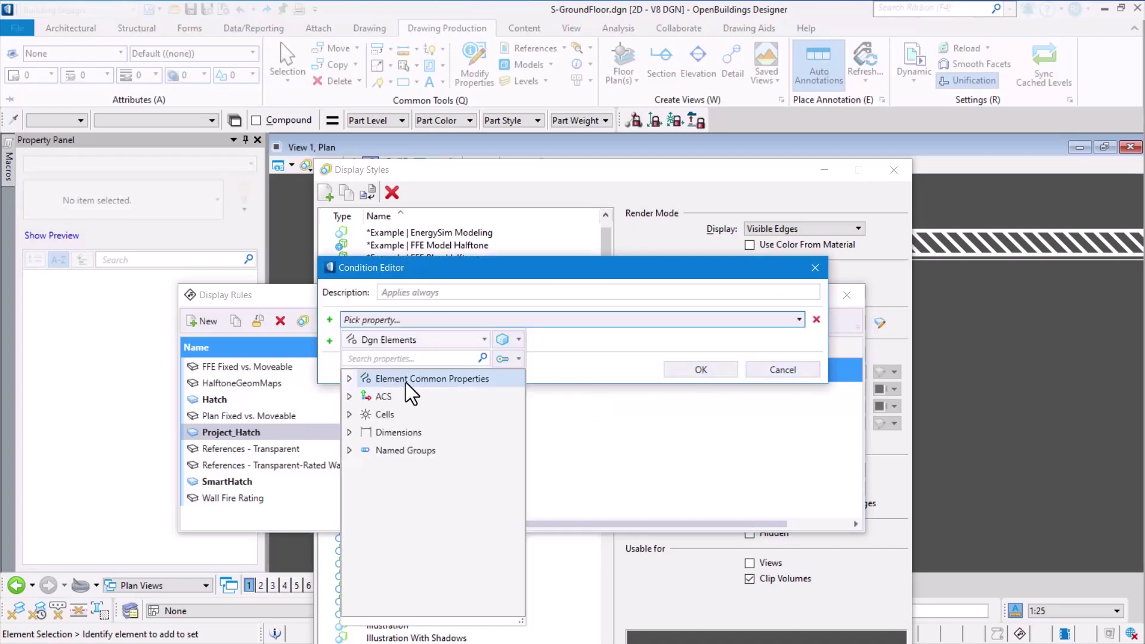
pyautogui.click(451, 342)
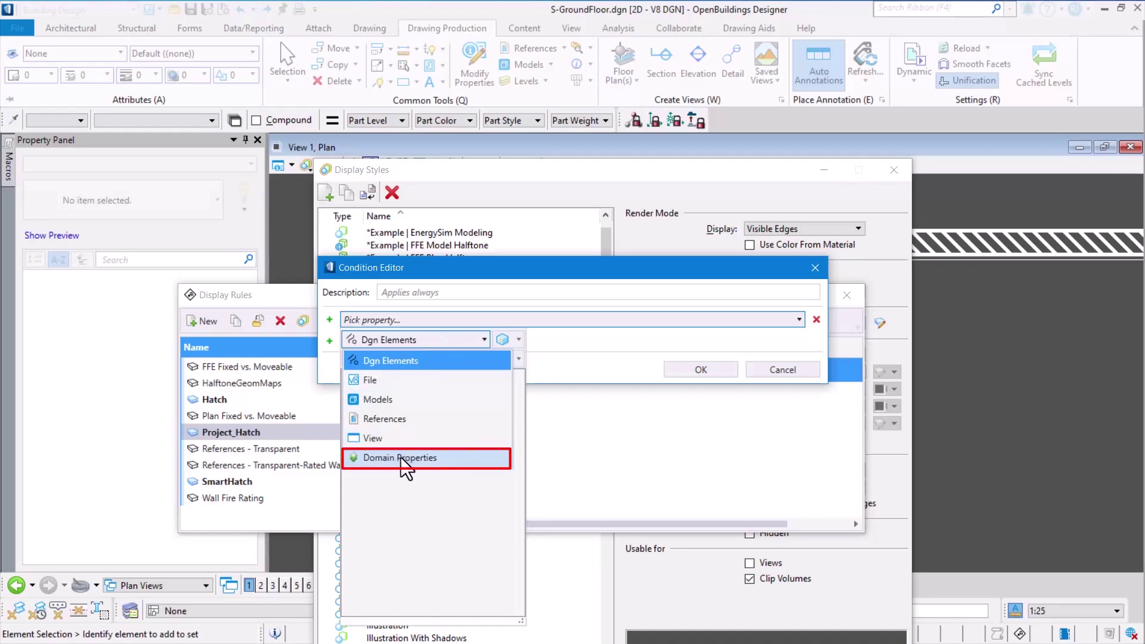
pyautogui.click(400, 458)
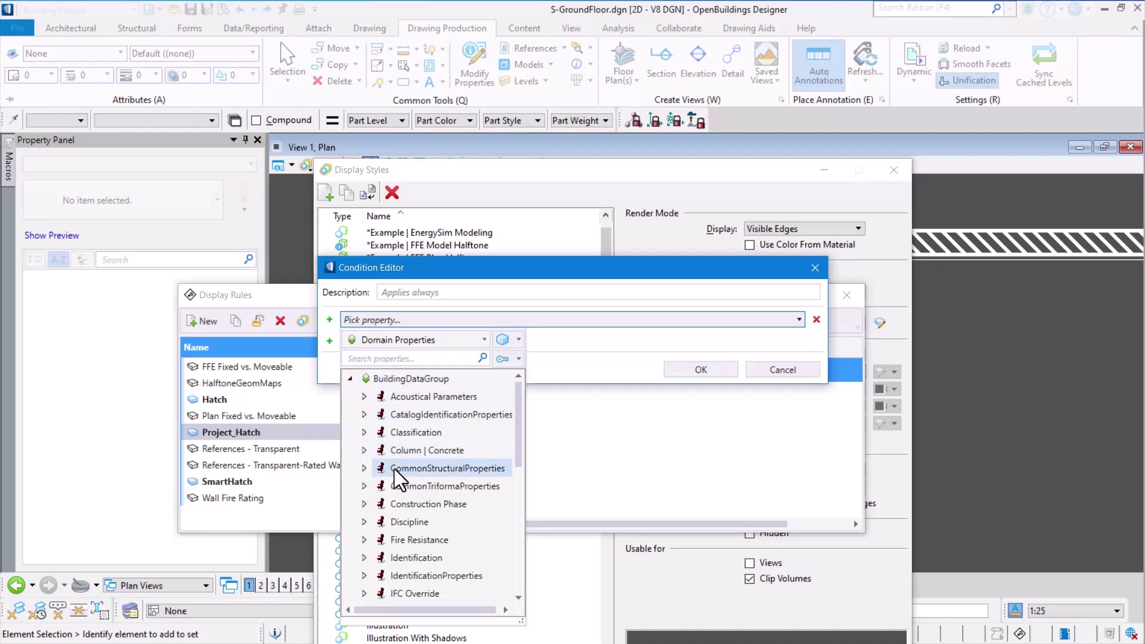
pyautogui.click(365, 450)
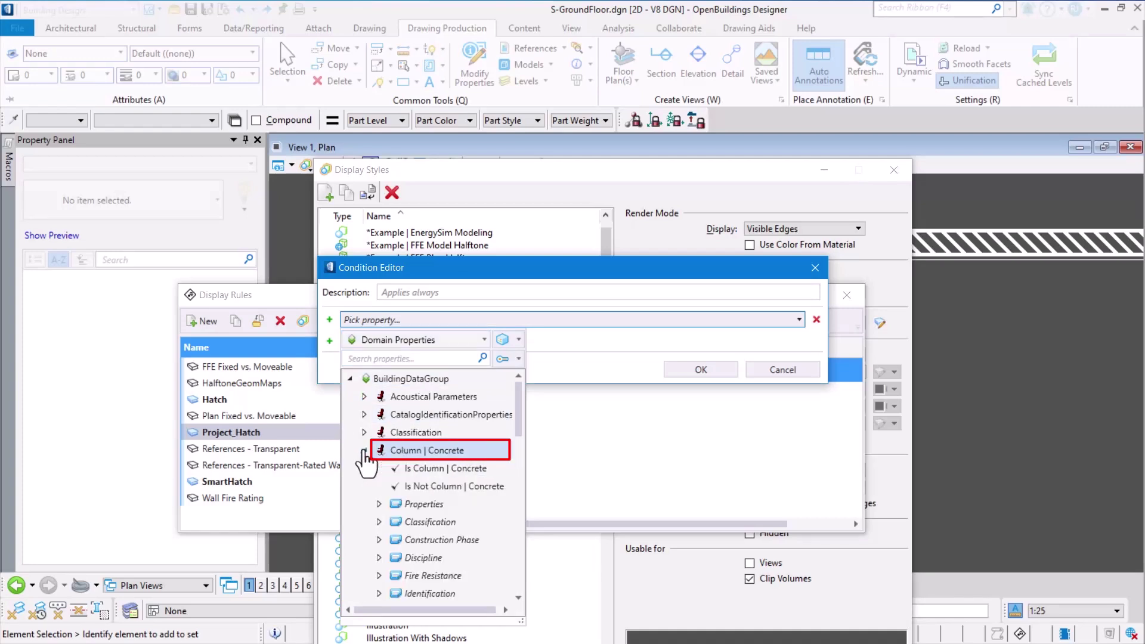
pyautogui.click(379, 504)
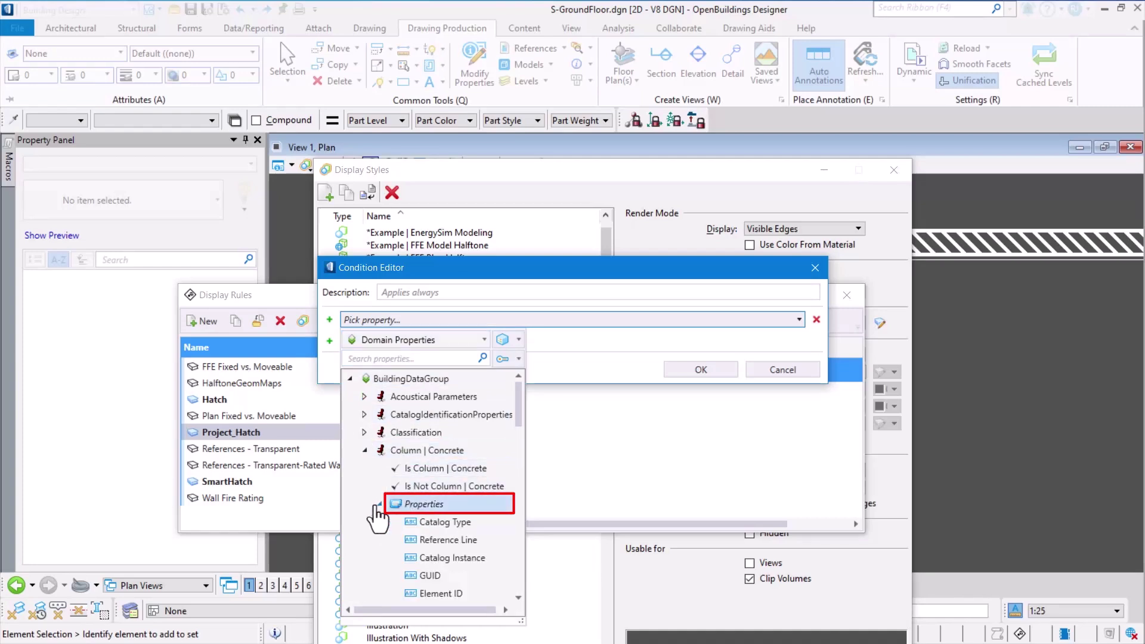
pyautogui.scroll(-2, 439, 519)
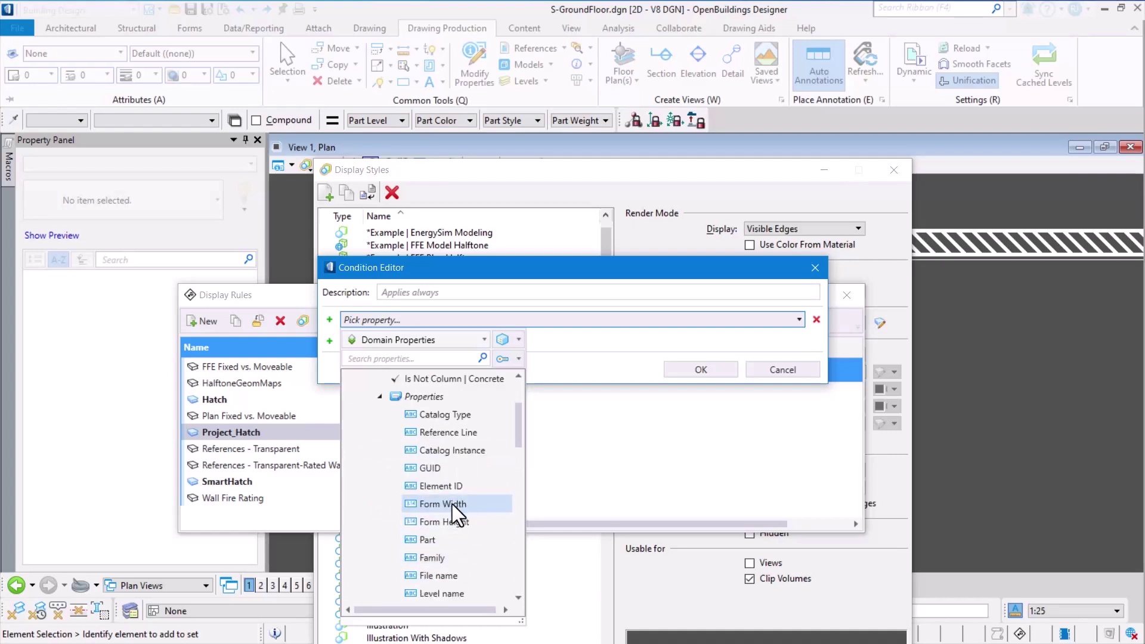
pyautogui.click(428, 540)
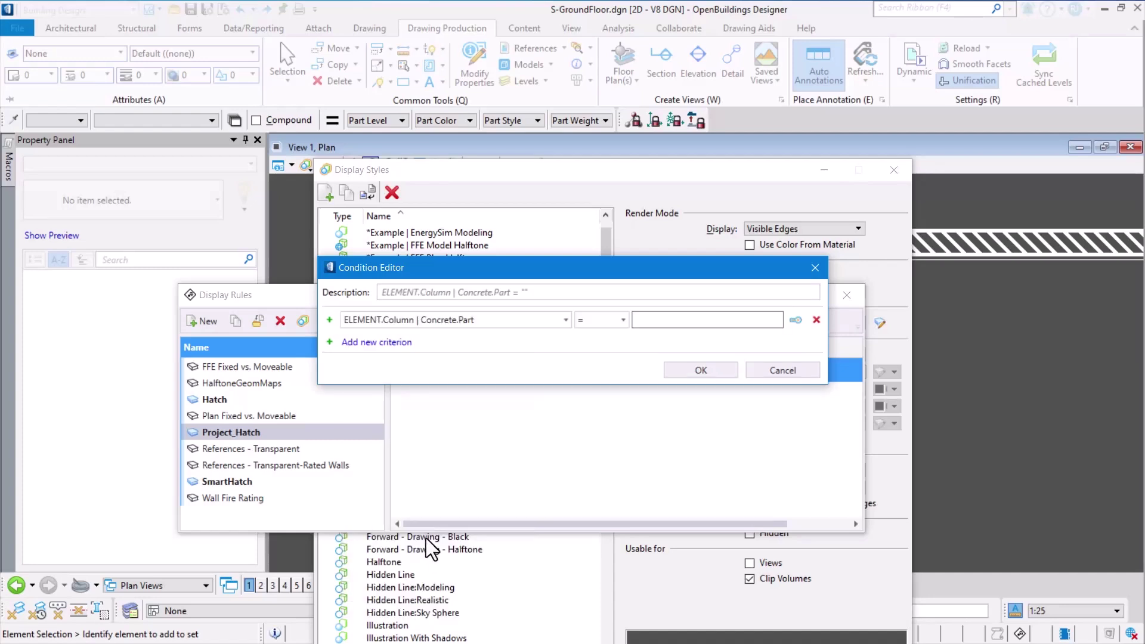
# Set the condition value to "Columns" and confirm it.
pyautogui.click(667, 322)
pyautogui.write('Colu')
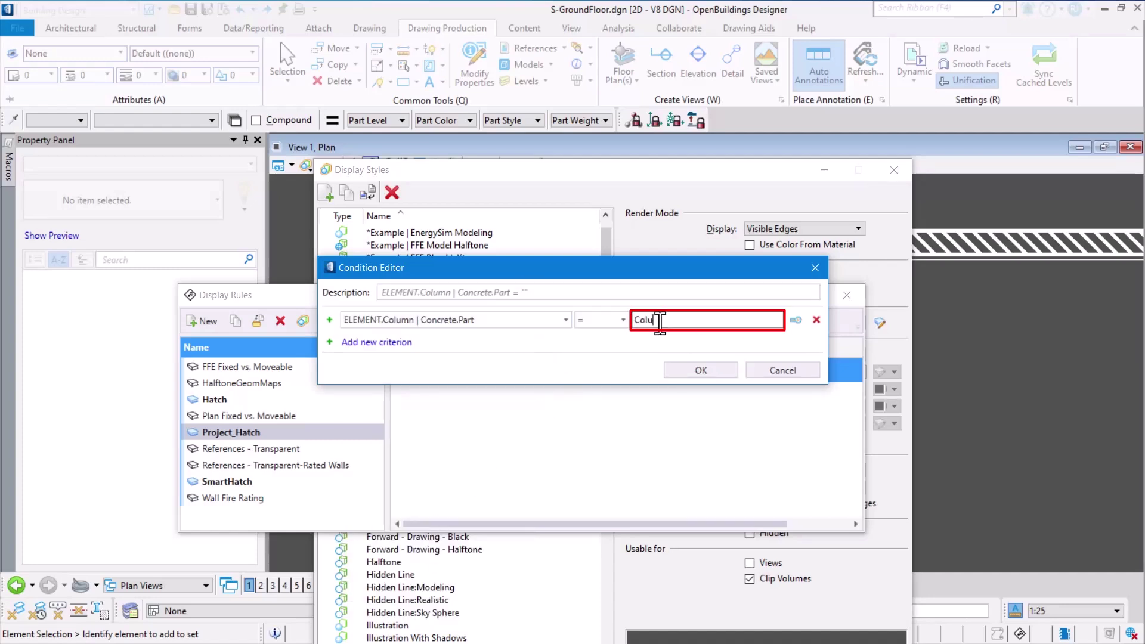
pyautogui.write('mns')
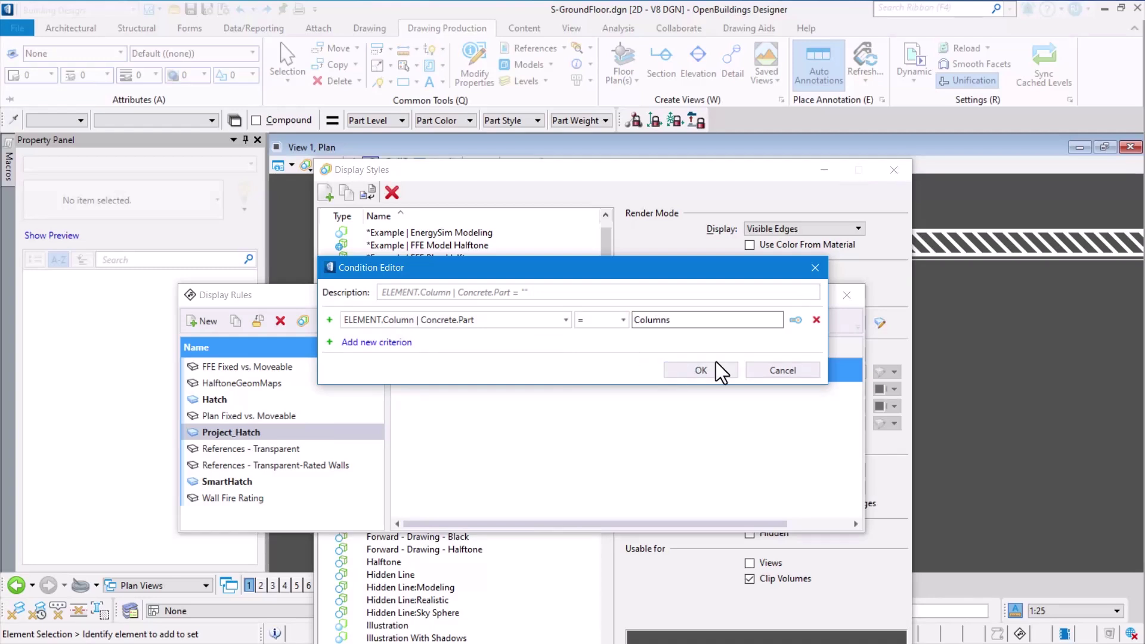
pyautogui.click(702, 371)
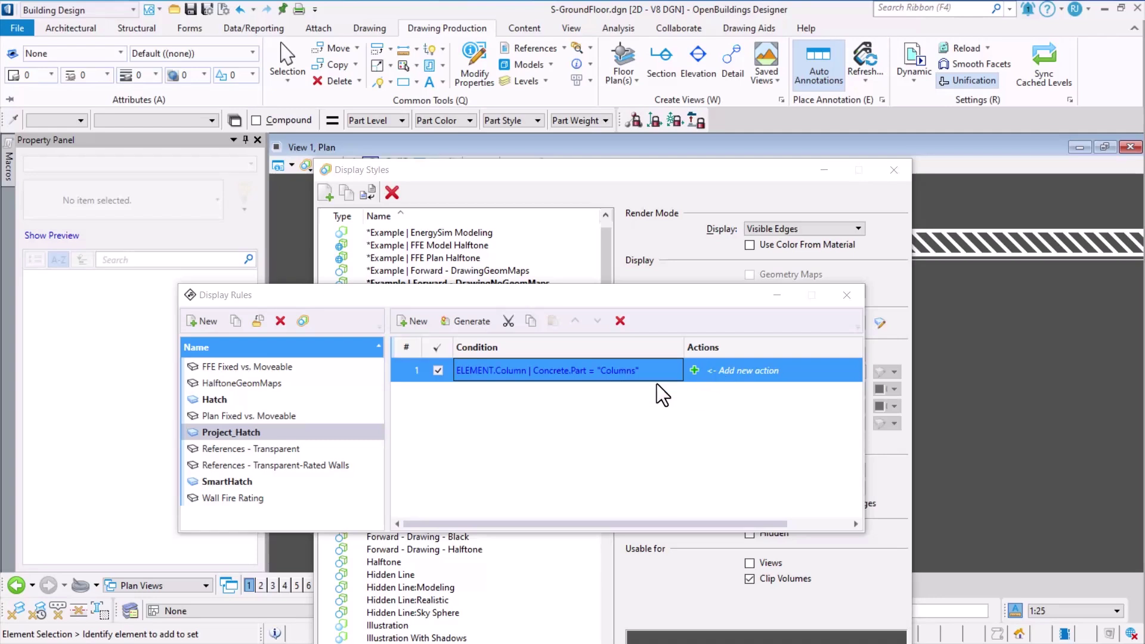
pyautogui.click(696, 375)
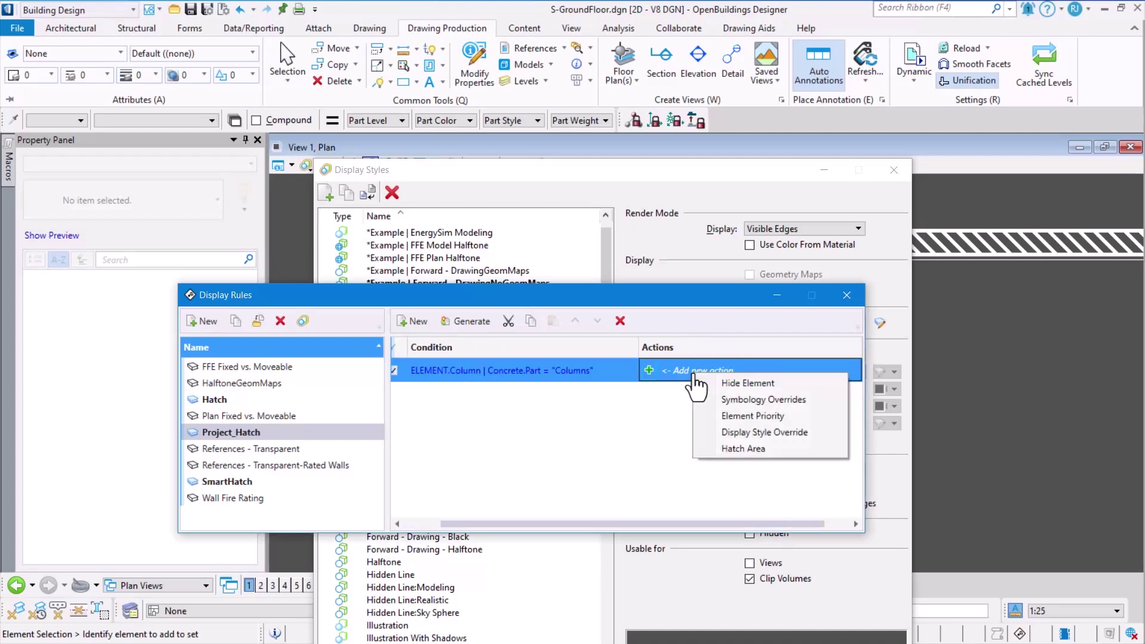
# Add a Hatch Area action to the Columns rule and switch it to a cell pattern.
pyautogui.click(714, 448)
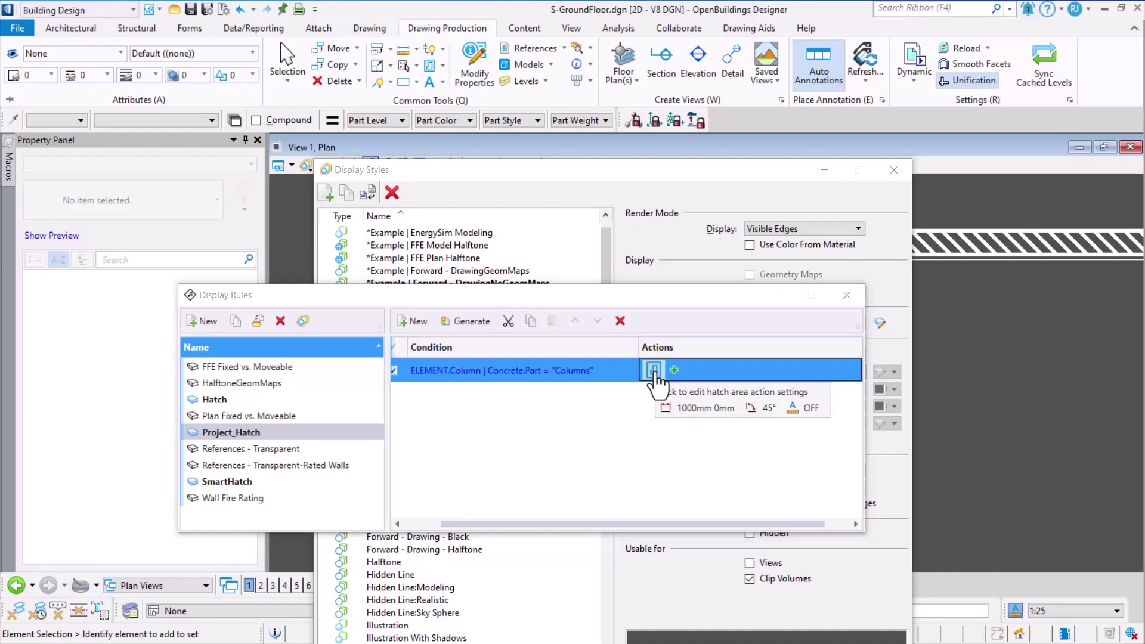
pyautogui.click(654, 370)
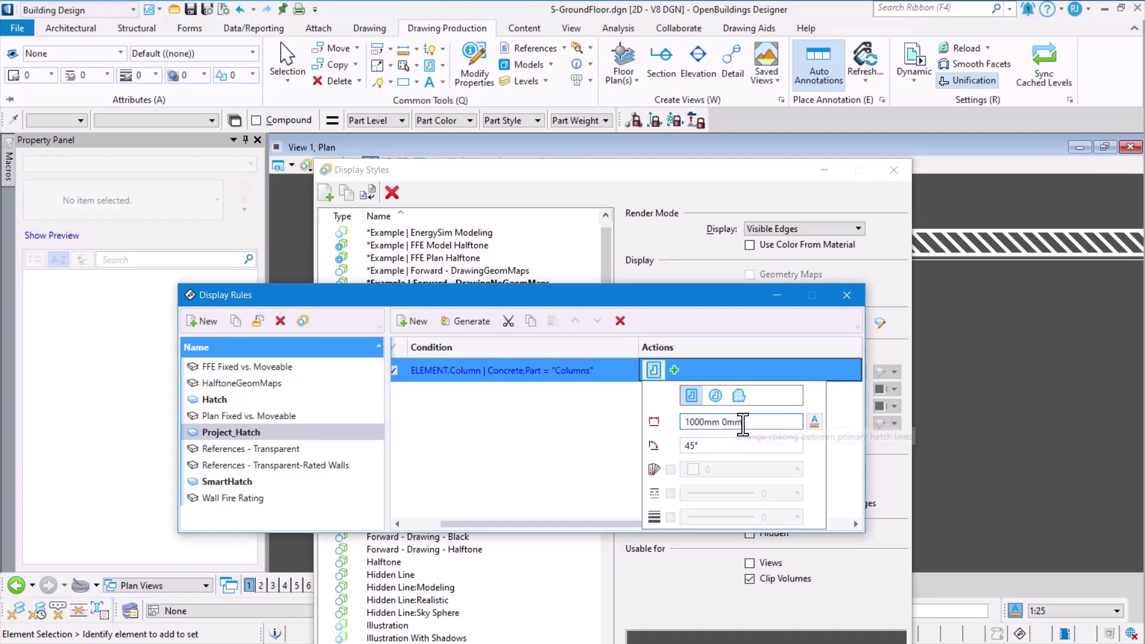
pyautogui.click(739, 397)
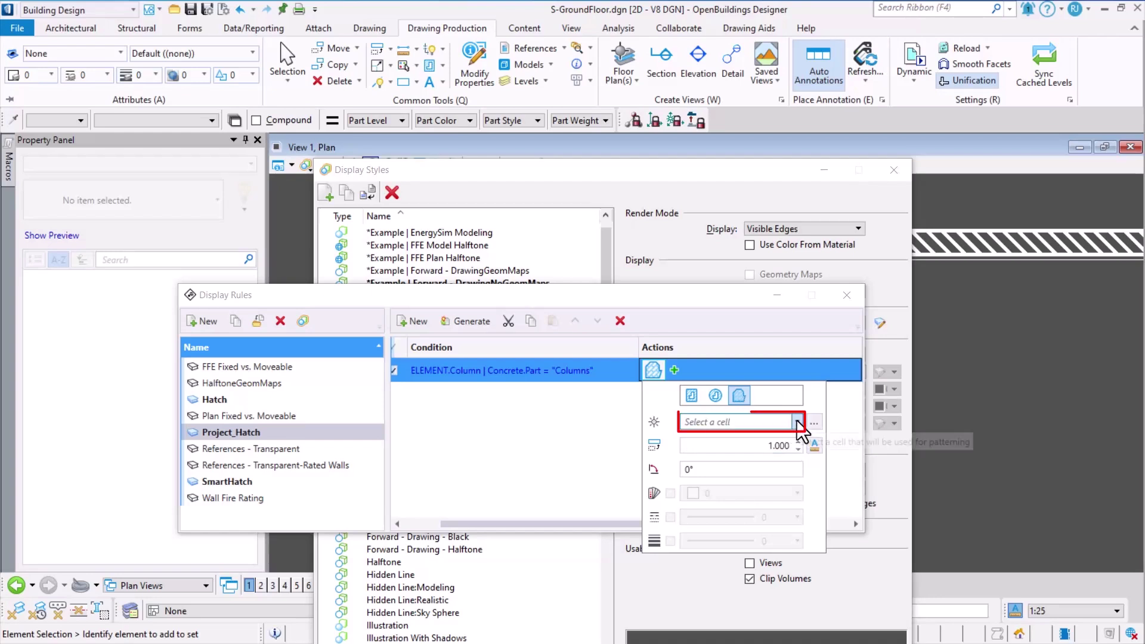
# Choose CONCR2_Anno as the hatch pattern cell.
pyautogui.click(798, 422)
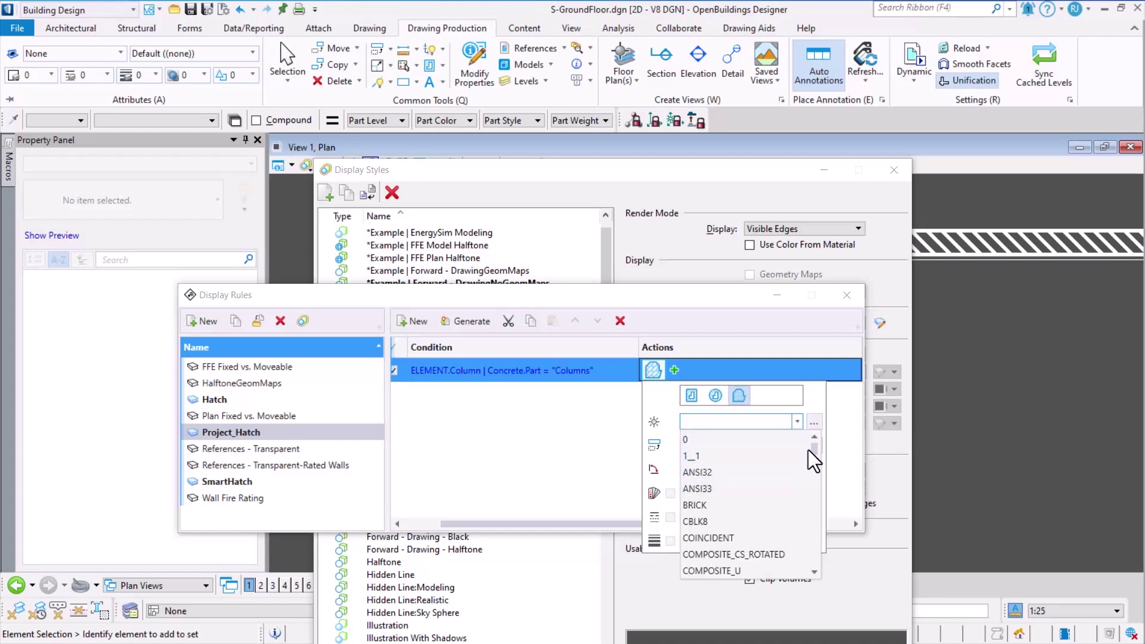
pyautogui.moveTo(815, 446); pyautogui.dragTo(814, 460)
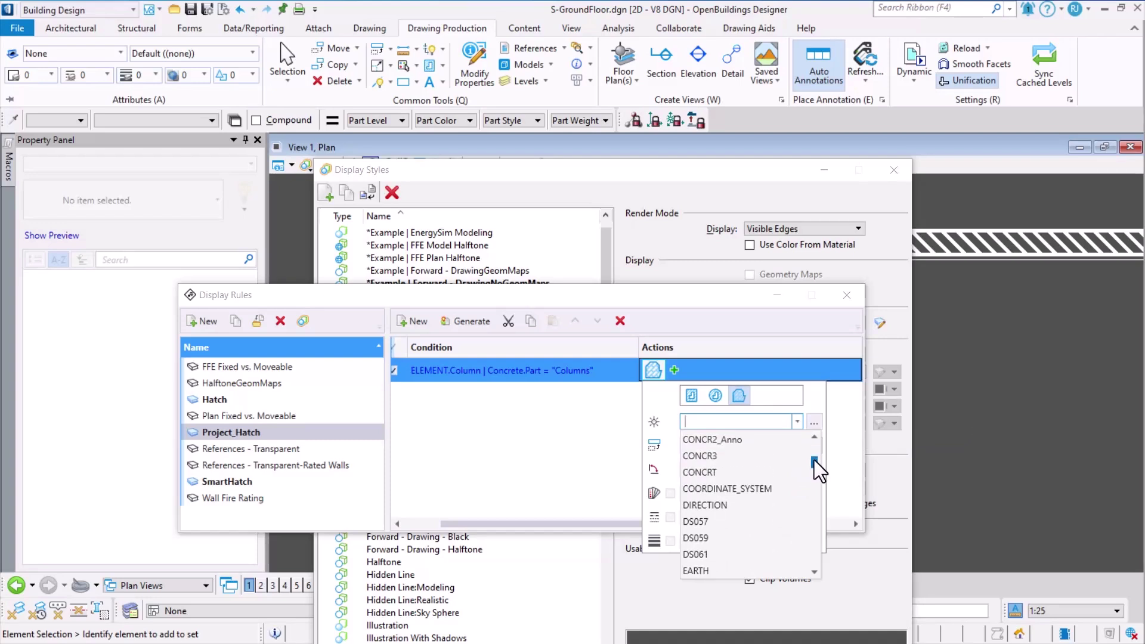
pyautogui.click(714, 445)
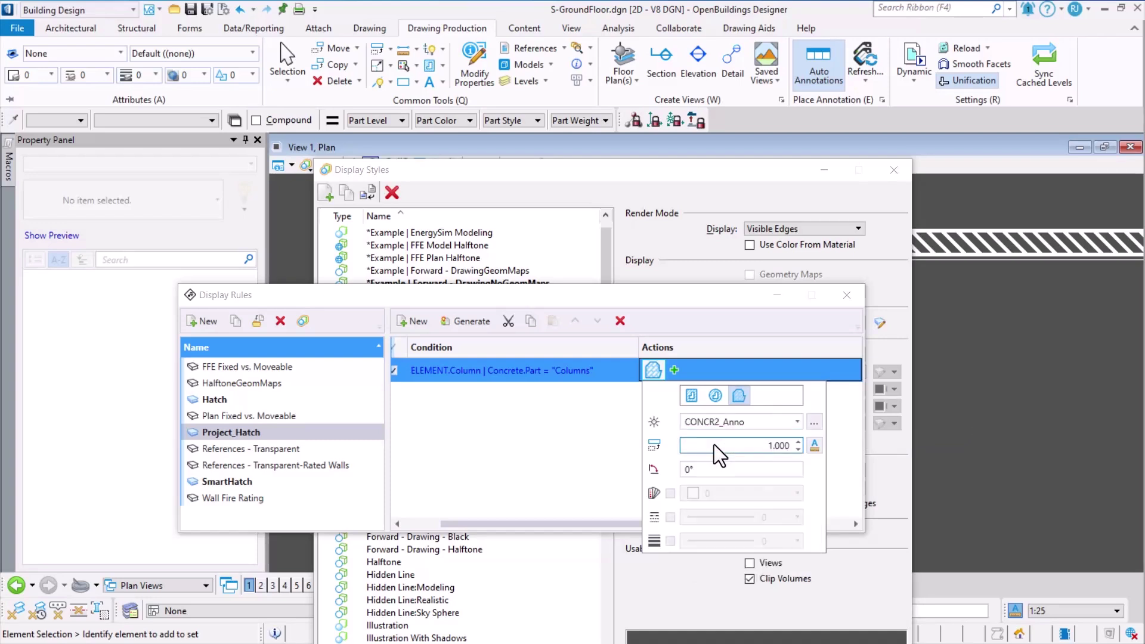
# Lock the pattern scale to annotation scale and set it to 0.050.
pyautogui.doubleClick(779, 445)
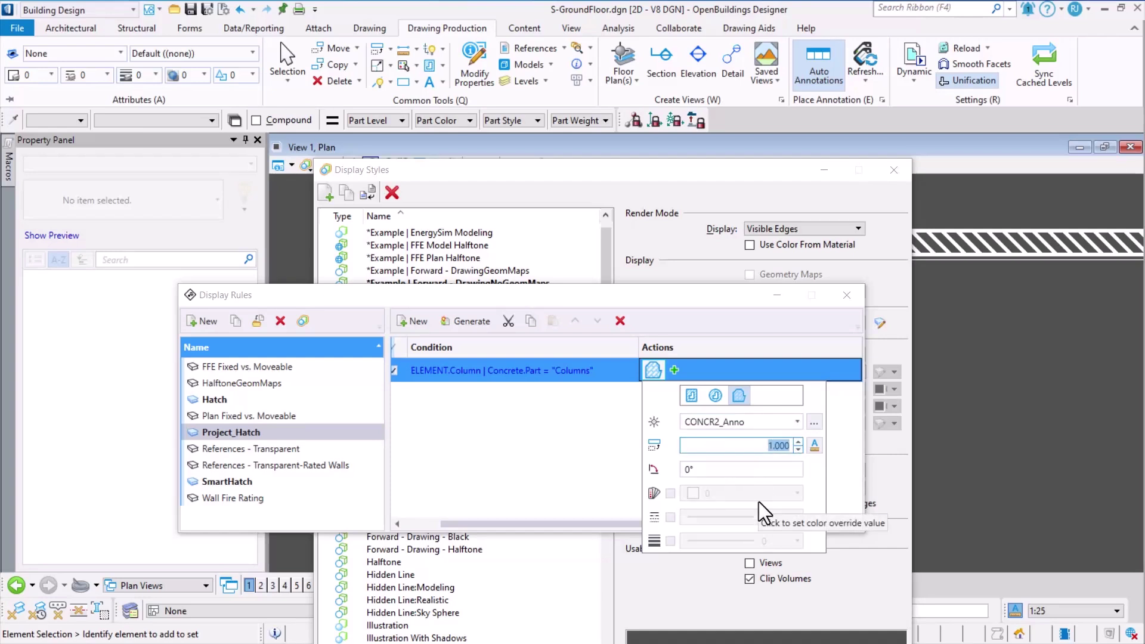
pyautogui.write('05')
pyautogui.click(814, 450)
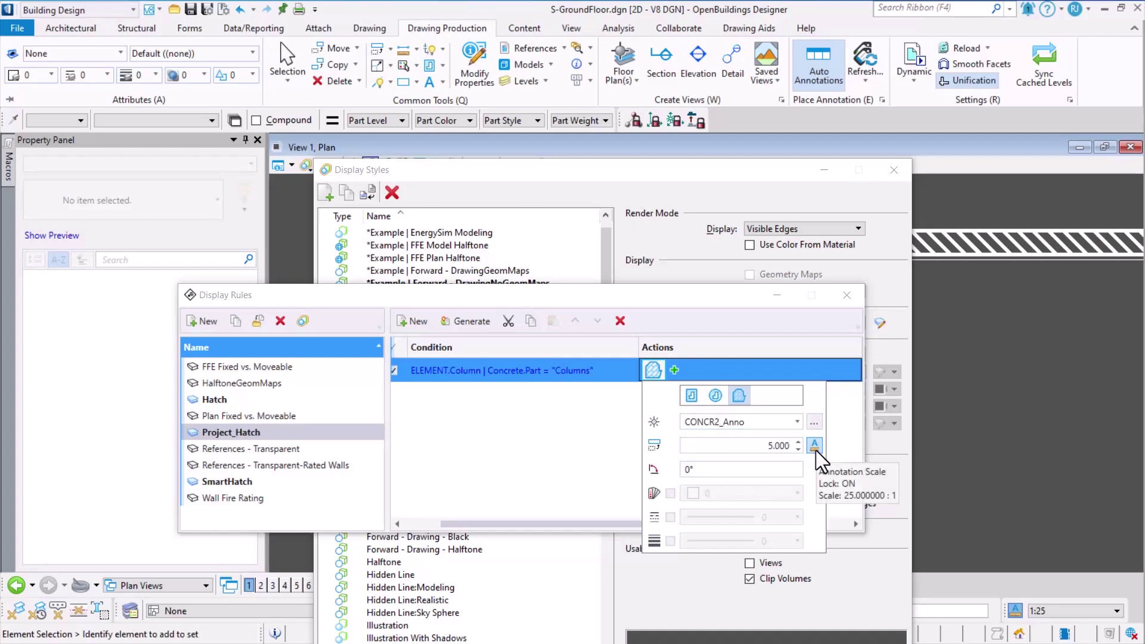
pyautogui.click(766, 450)
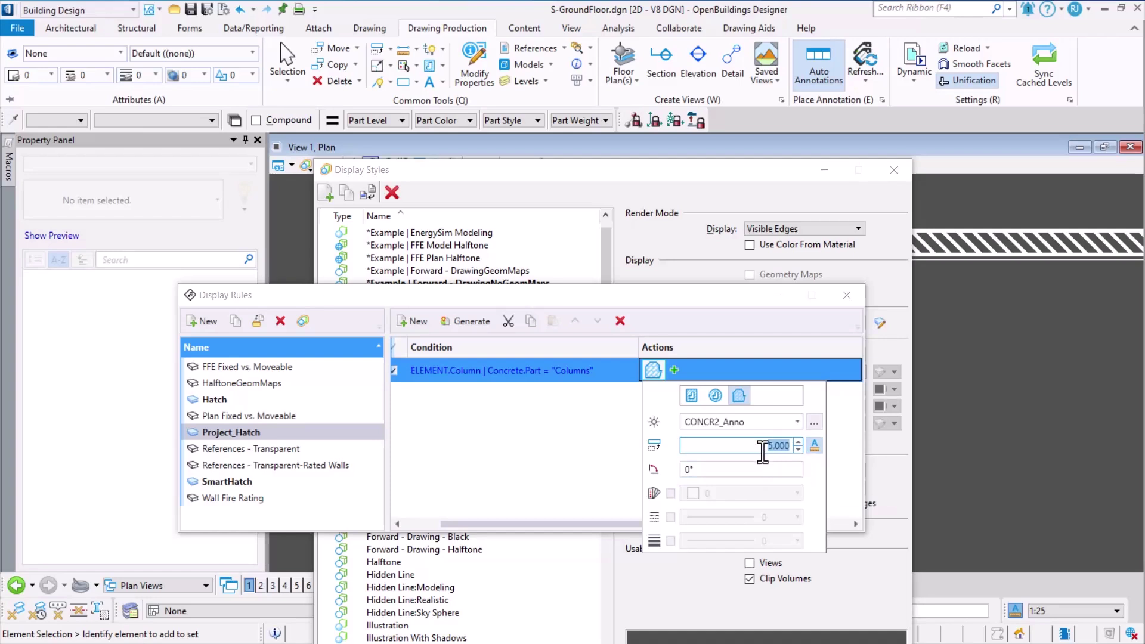
pyautogui.write('05')
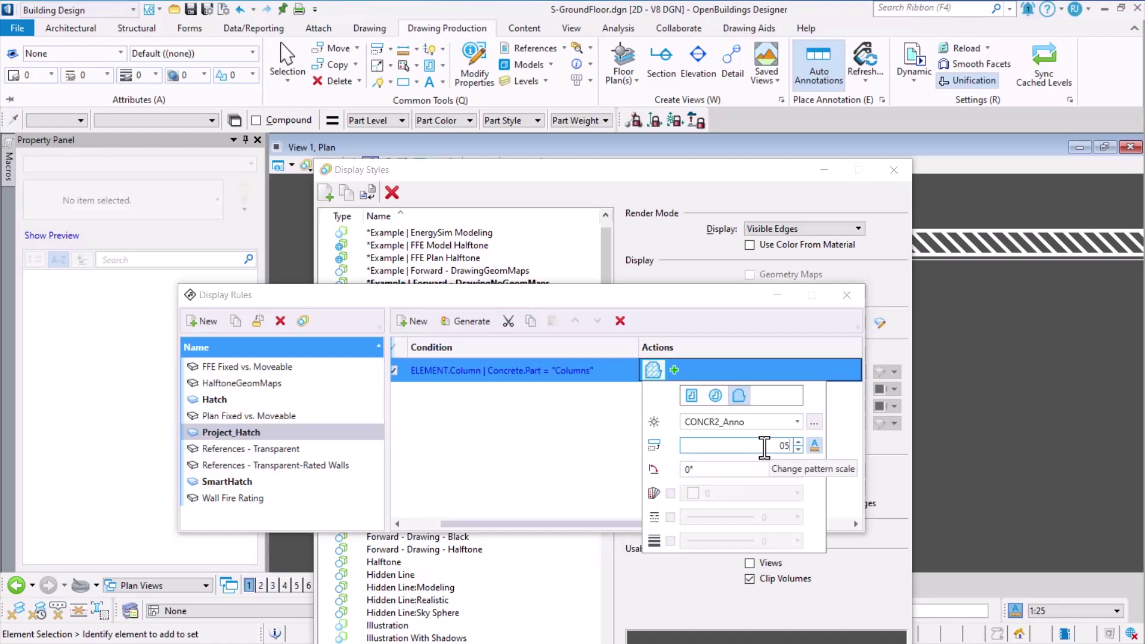
pyautogui.press('Return')
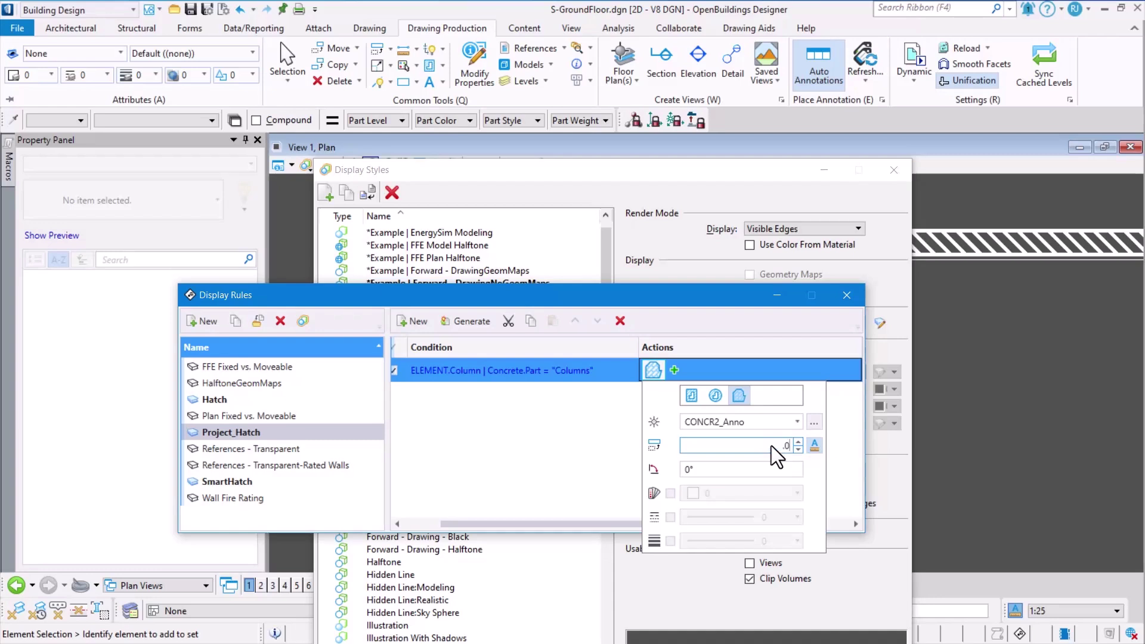
pyautogui.write('.05')
pyautogui.press('Return')
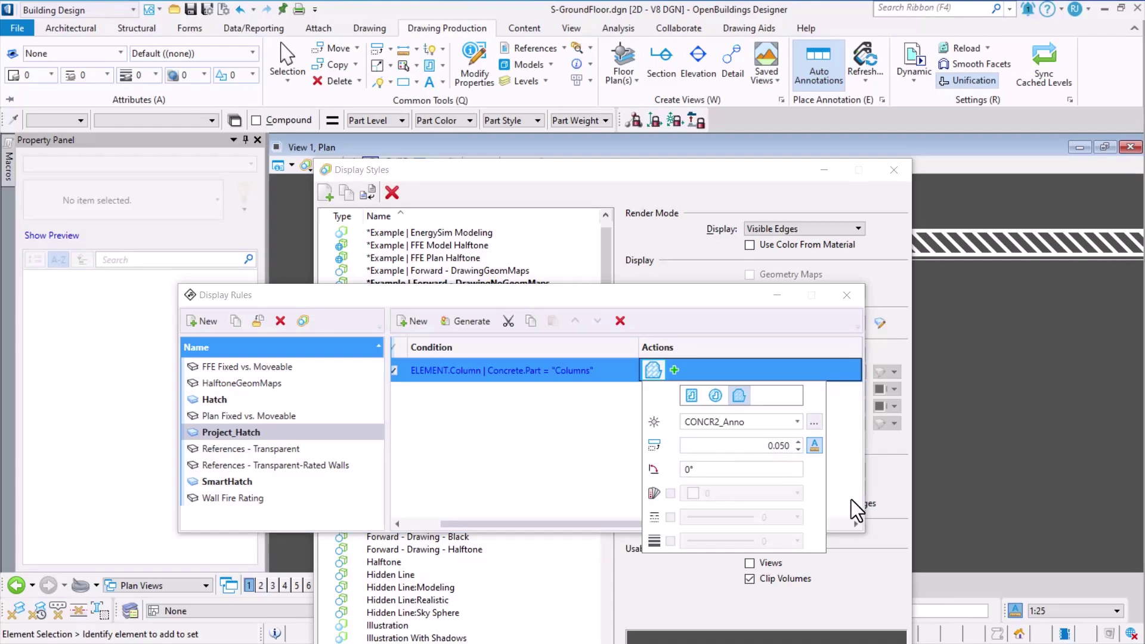
pyautogui.click(570, 480)
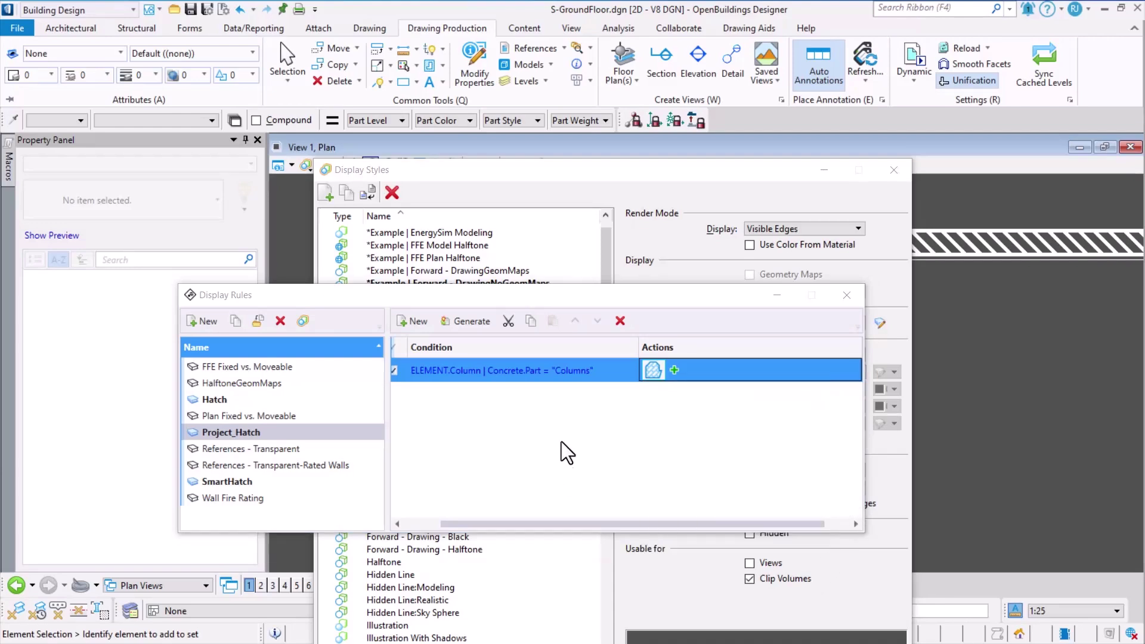
# Assign the Project_Hatch rule set to Cut - Drawing - Black and update the view.
pyautogui.click(846, 295)
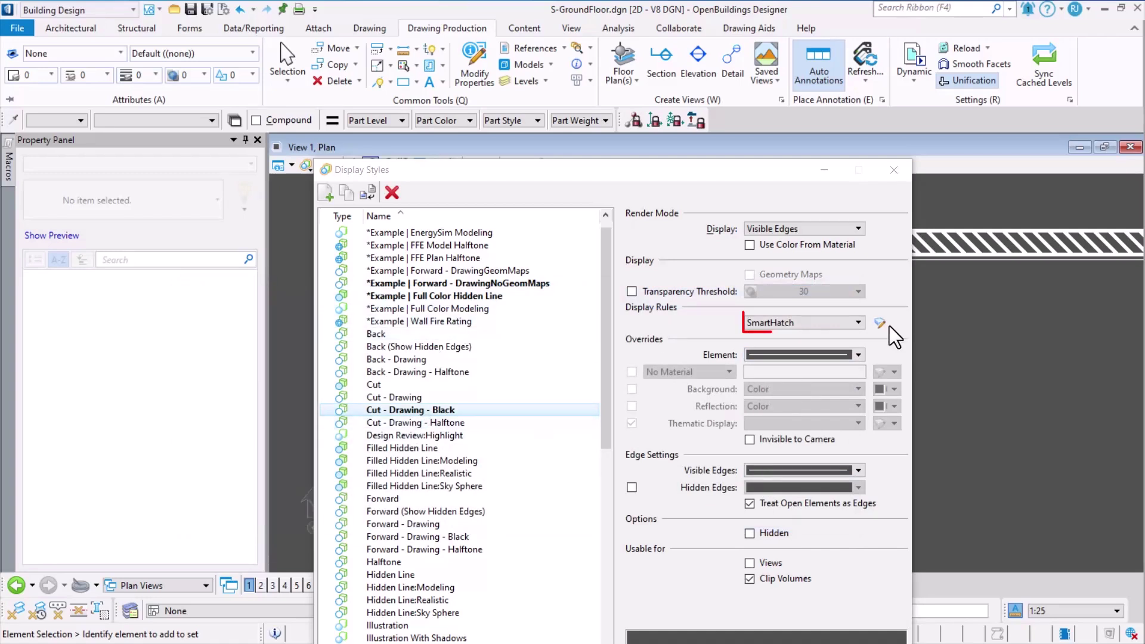
pyautogui.click(853, 334)
pyautogui.click(848, 324)
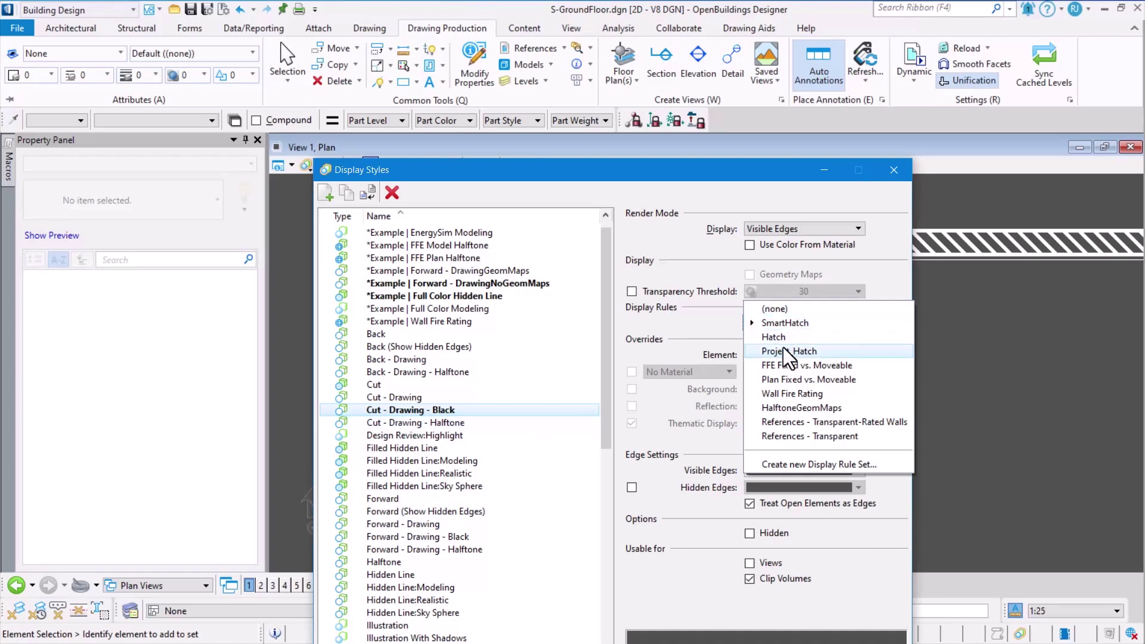
pyautogui.click(803, 352)
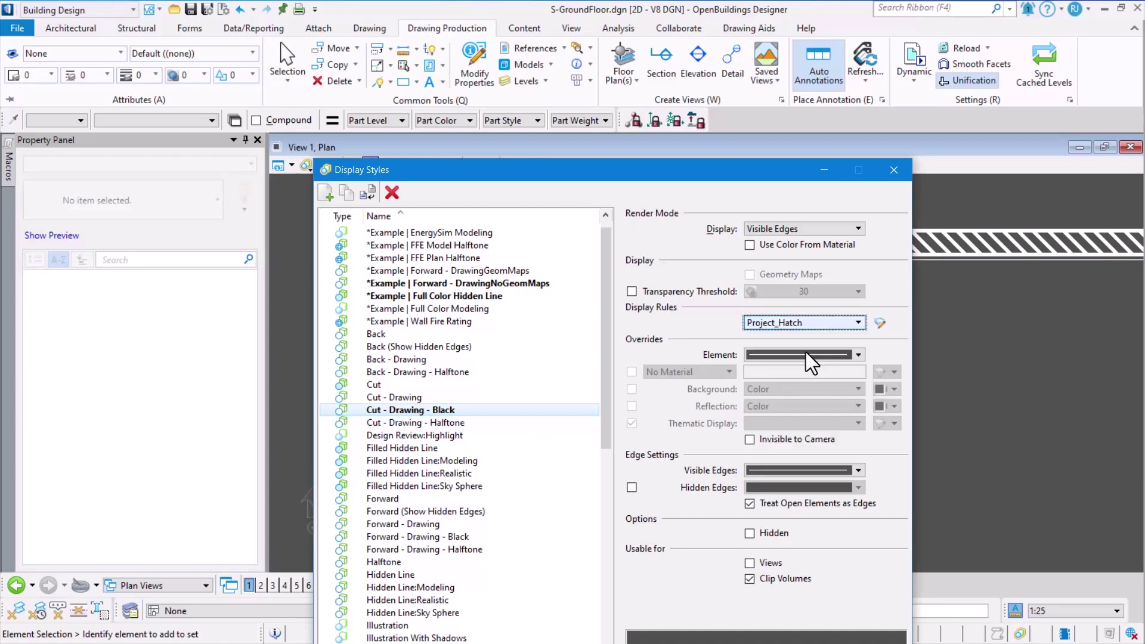
pyautogui.moveTo(635, 172); pyautogui.dragTo(641, 485)
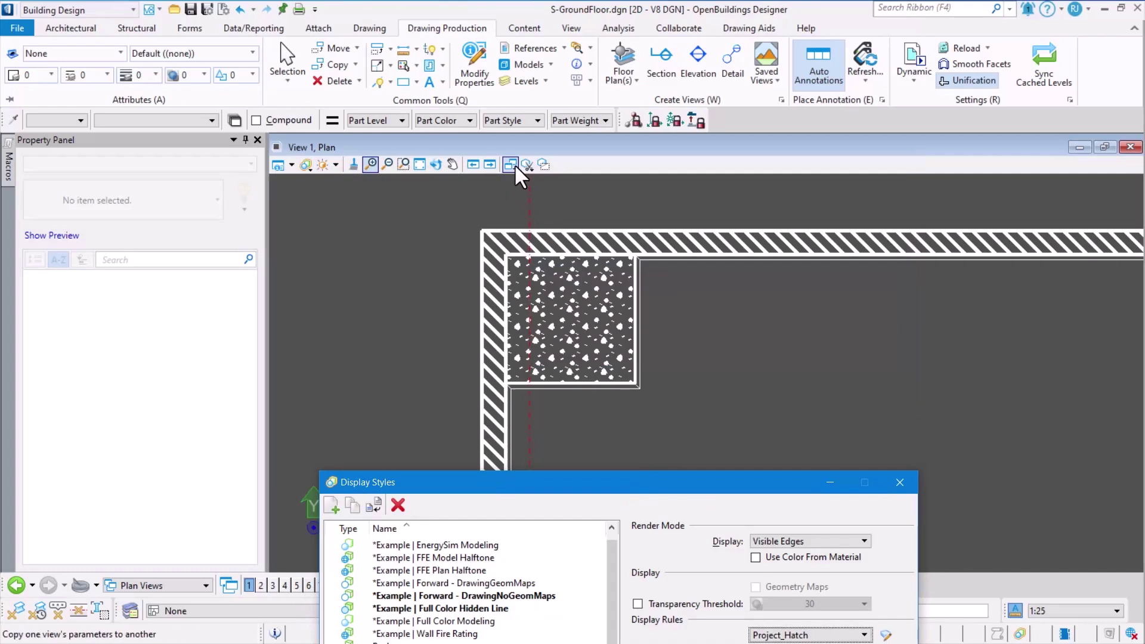
pyautogui.click(354, 164)
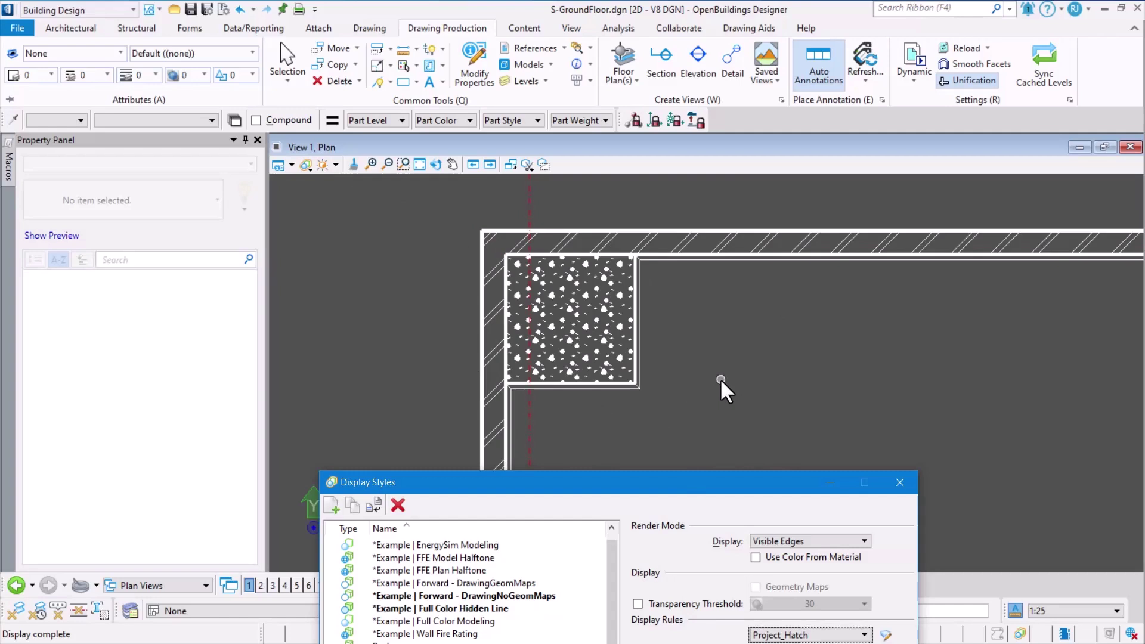
# Reassign the SmartHatch rule set to the style, review its rules, and update the plan.
pyautogui.moveTo(730, 492); pyautogui.dragTo(625, 356)
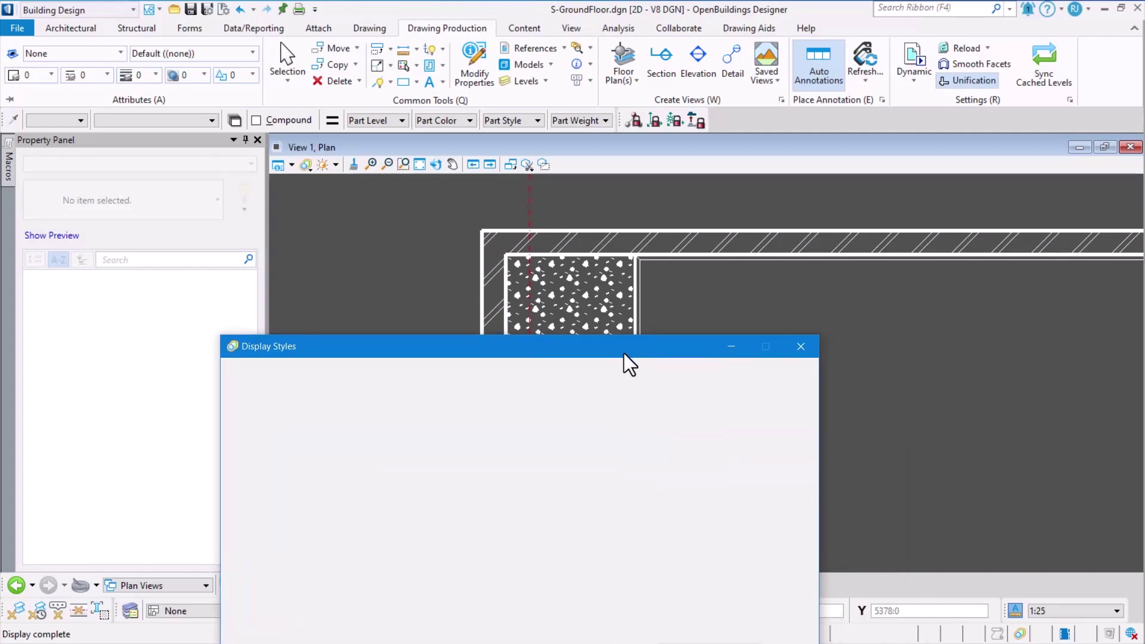
pyautogui.click(694, 501)
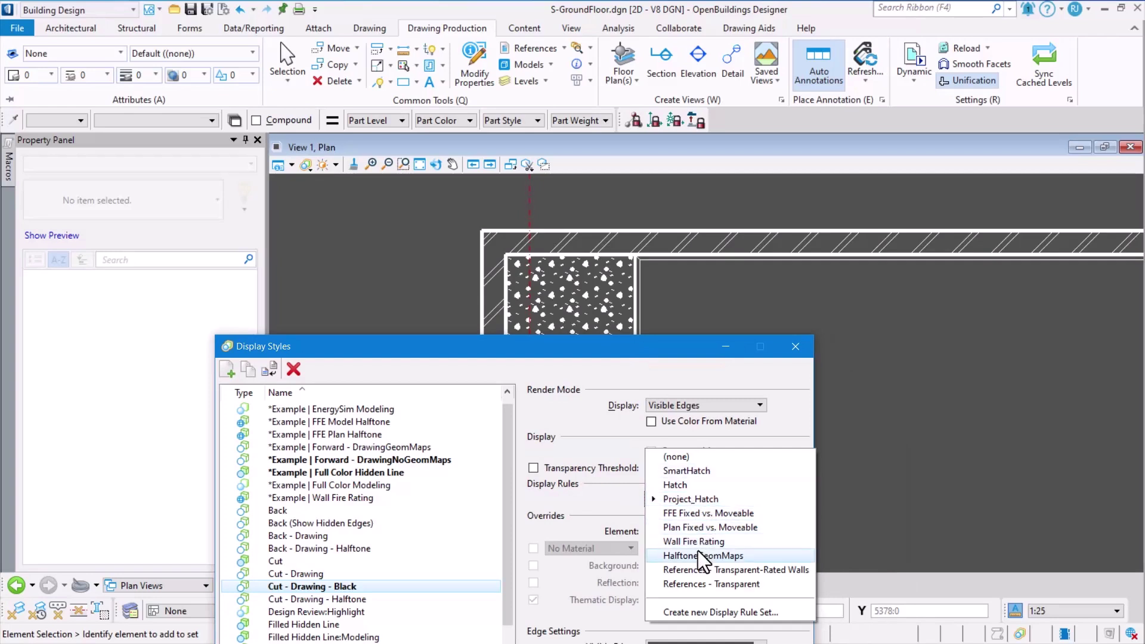
pyautogui.click(695, 472)
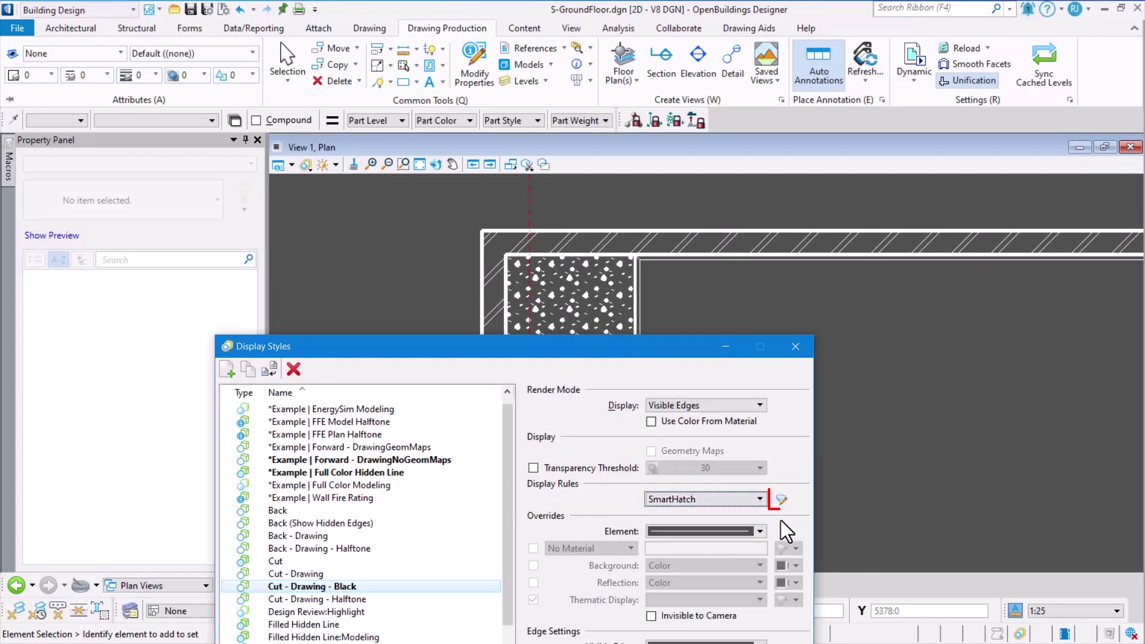
pyautogui.click(781, 500)
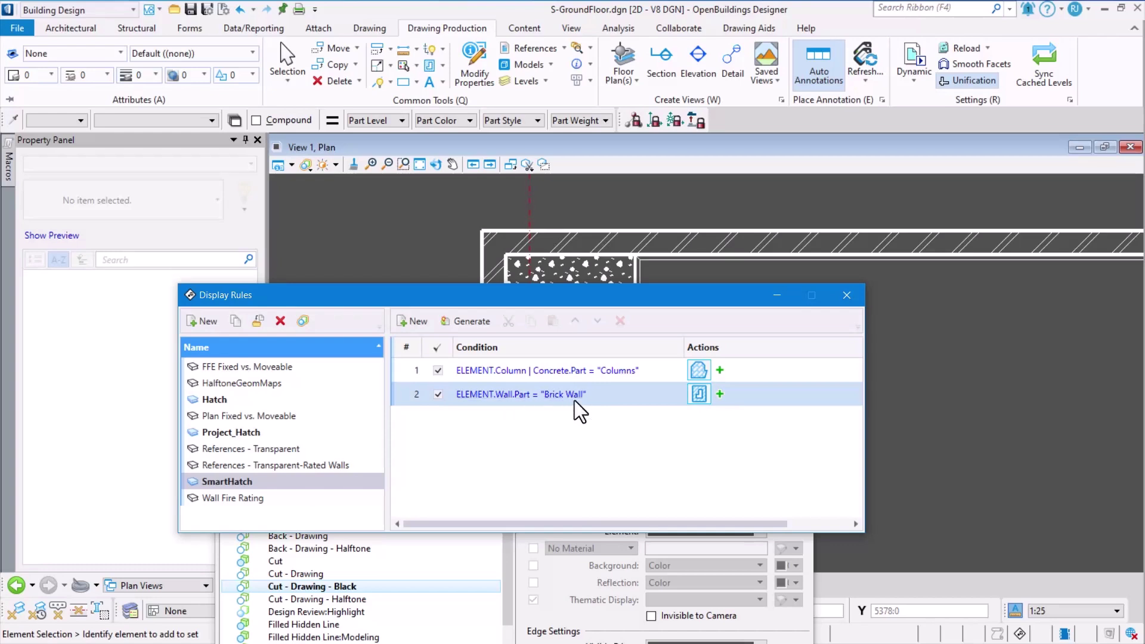
pyautogui.click(847, 297)
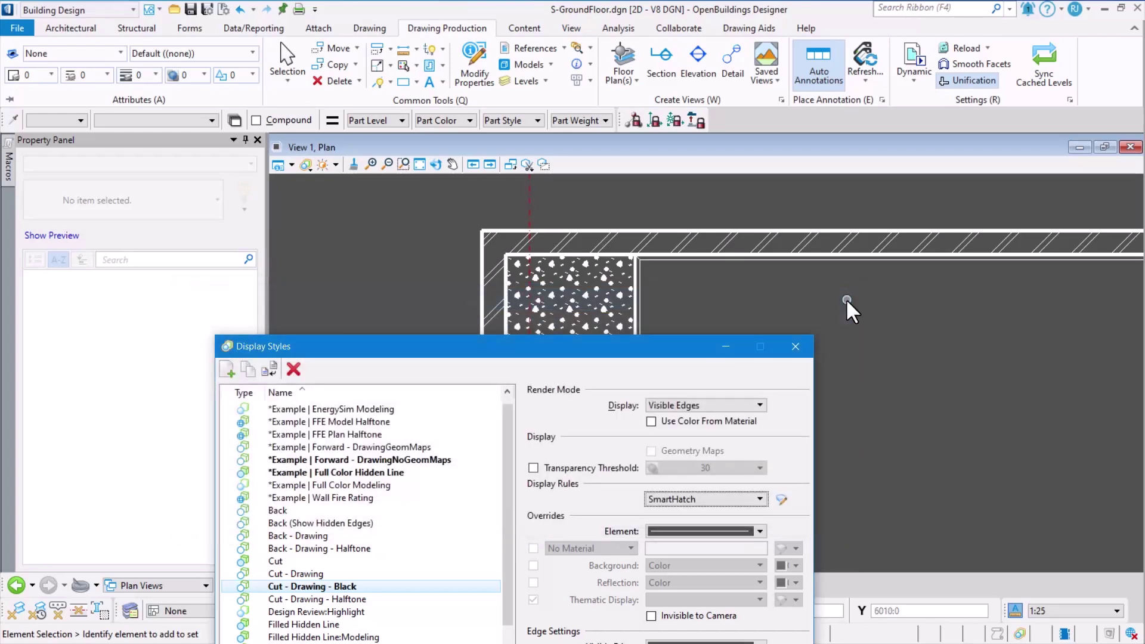
pyautogui.click(728, 500)
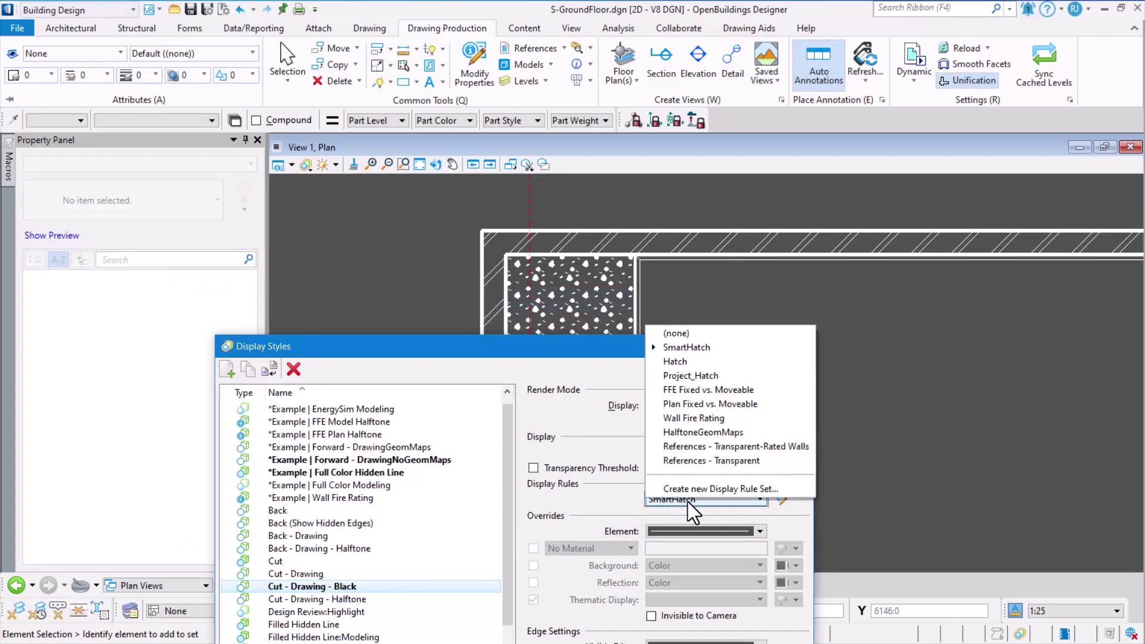
pyautogui.click(567, 457)
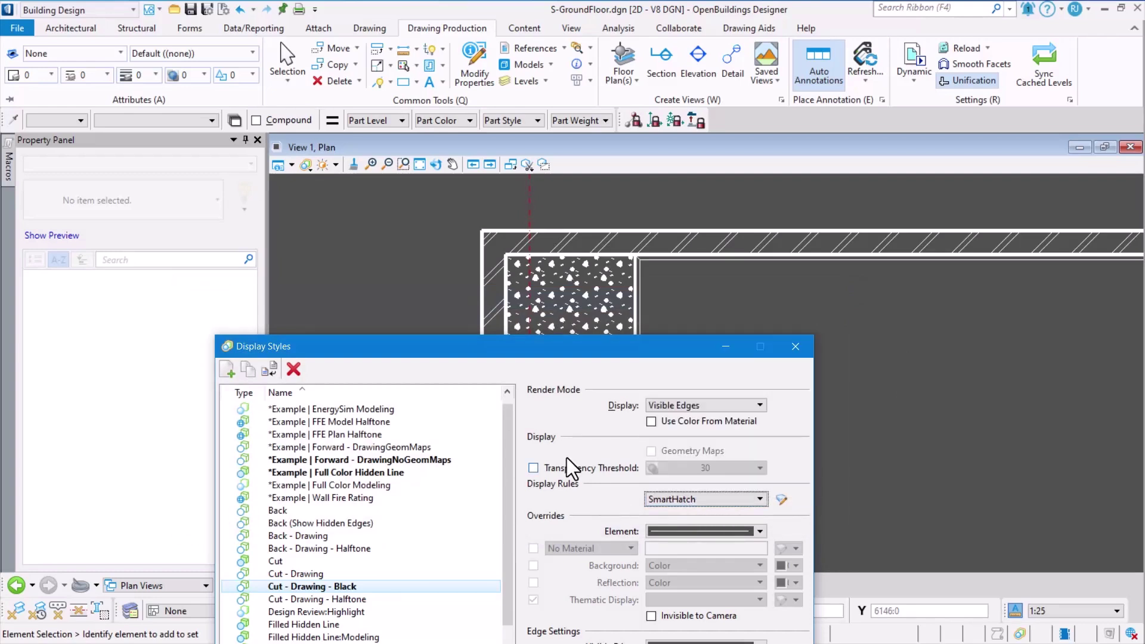
pyautogui.click(352, 166)
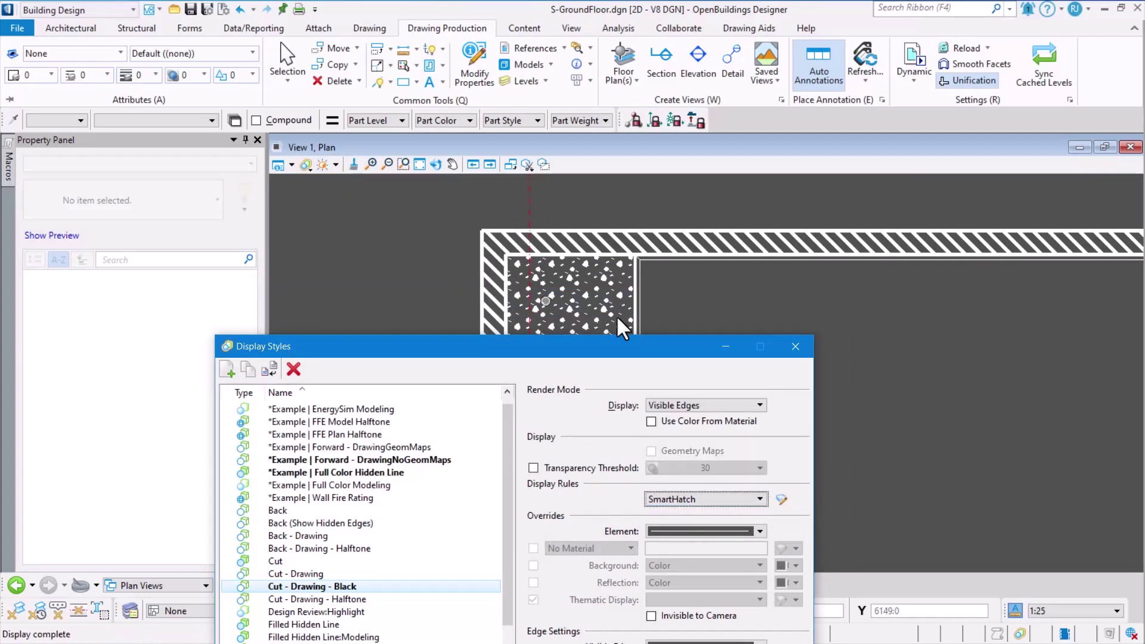
pyautogui.moveTo(658, 356); pyautogui.dragTo(320, 359)
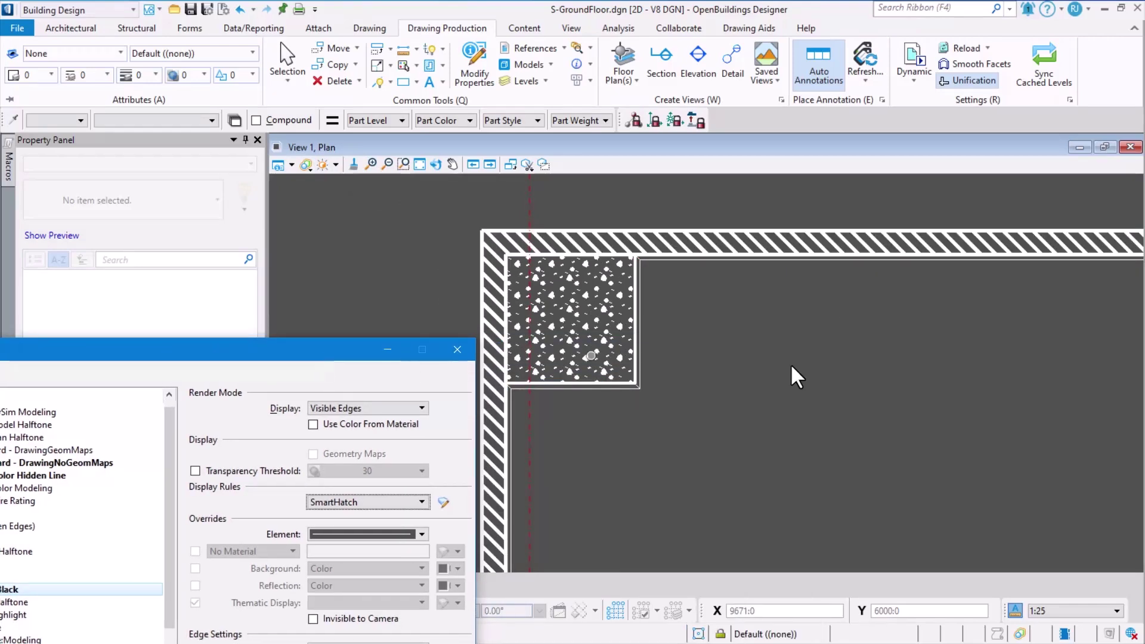
# Switch the plan's annotation scale to 1:50 and check the enlarged wall and column hatches.
pyautogui.click(1050, 611)
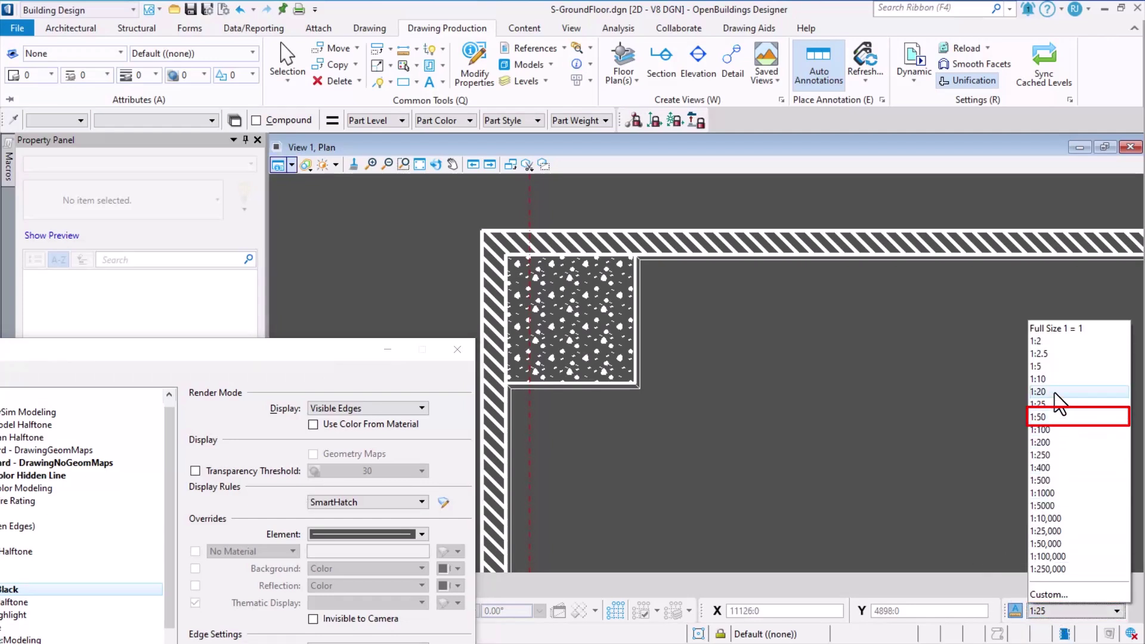
pyautogui.click(1057, 418)
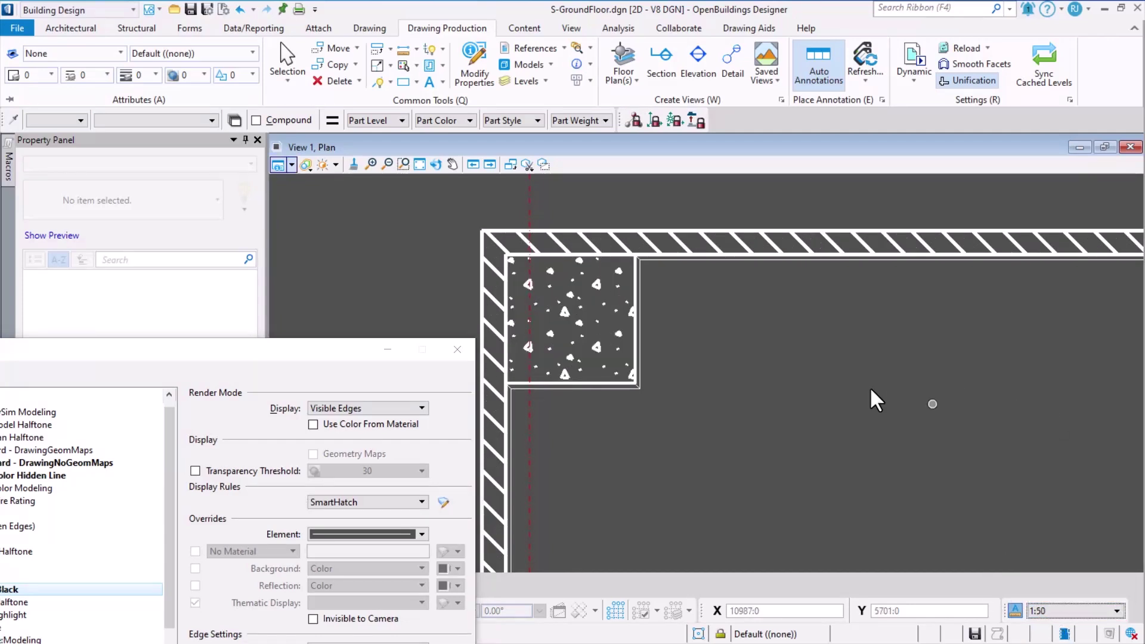
pyautogui.scroll(-1, 704, 350)
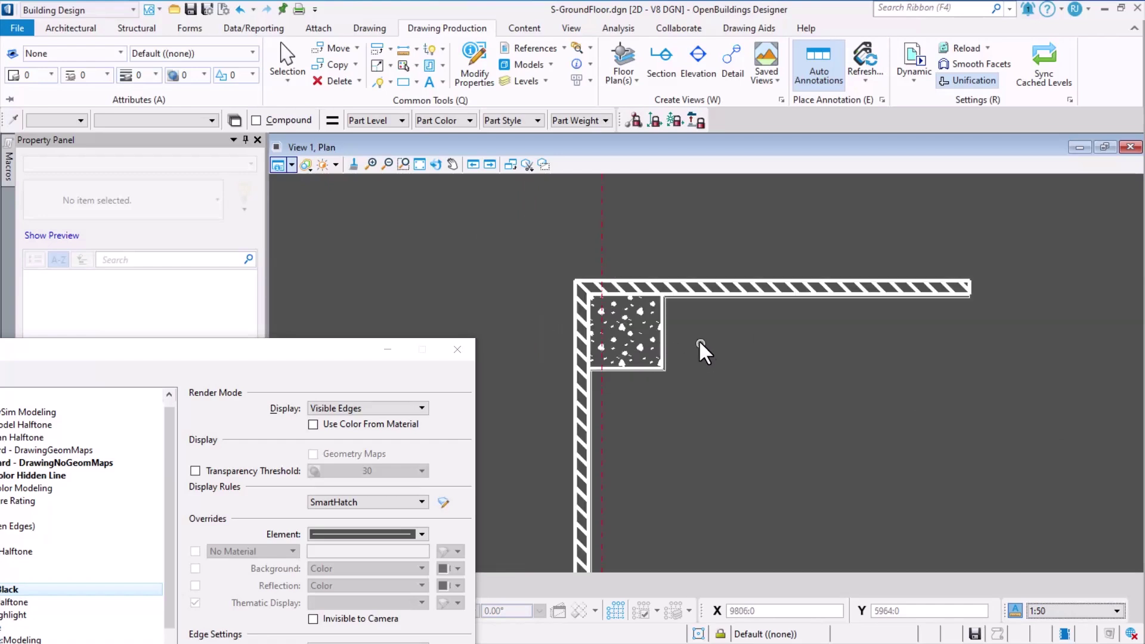
pyautogui.scroll(2, 591, 314)
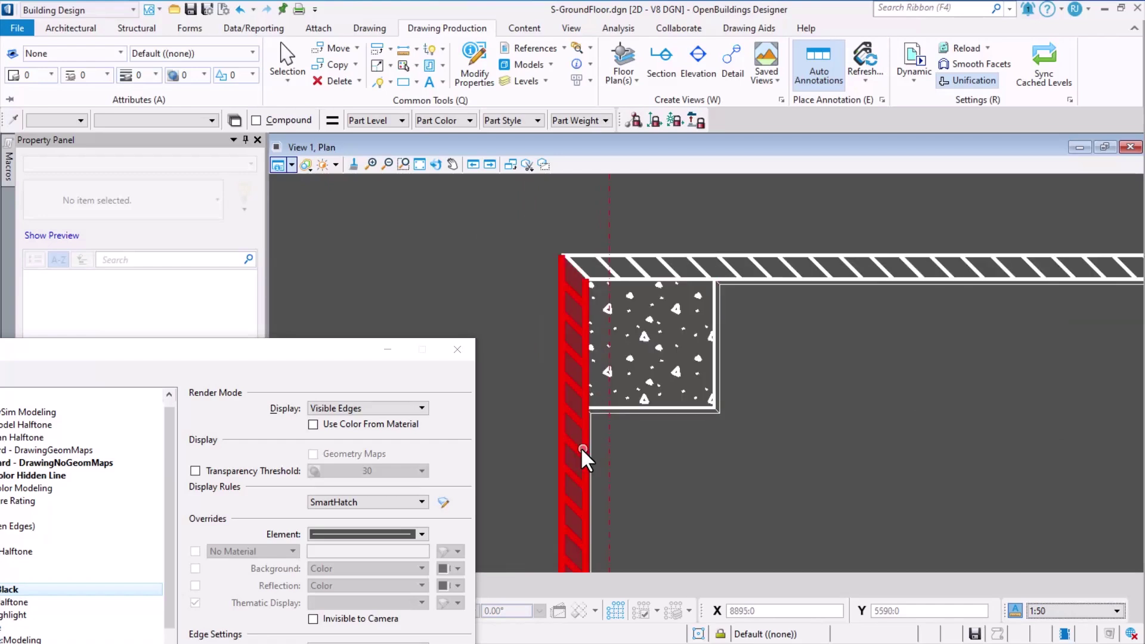